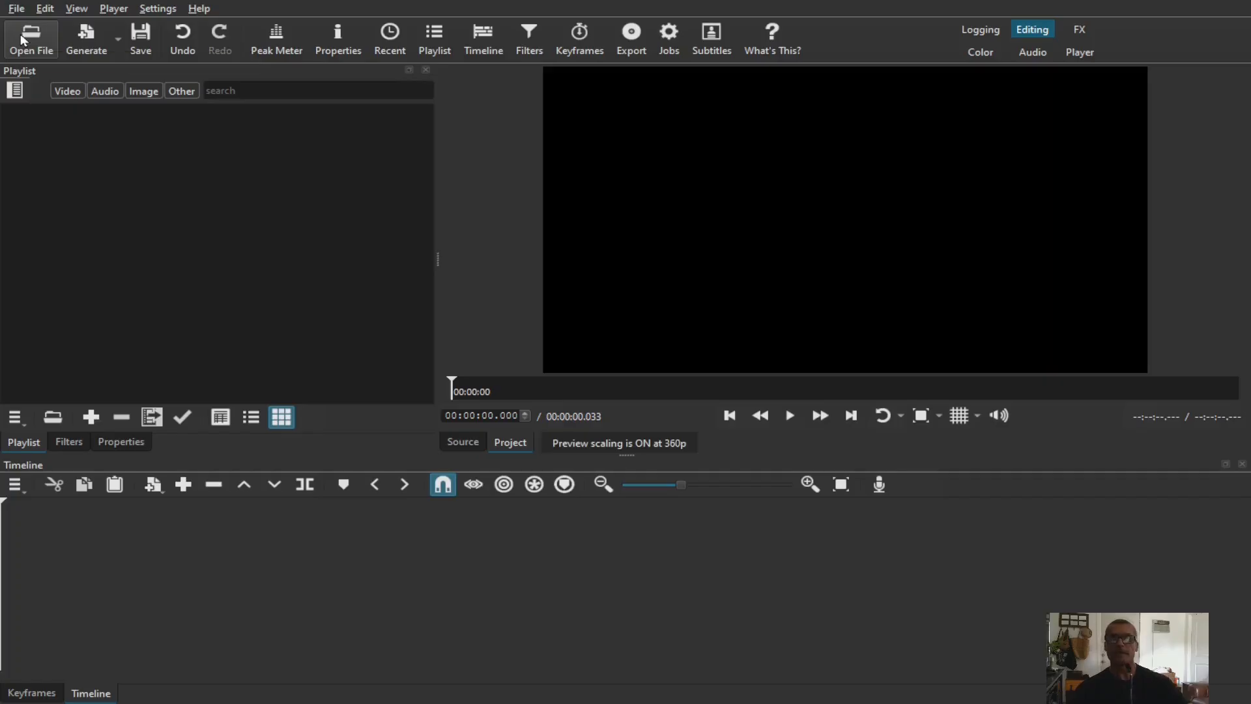
Step: Import all five media files from the Add Images in Shotcut folder into the playlist
left_click(38, 39)
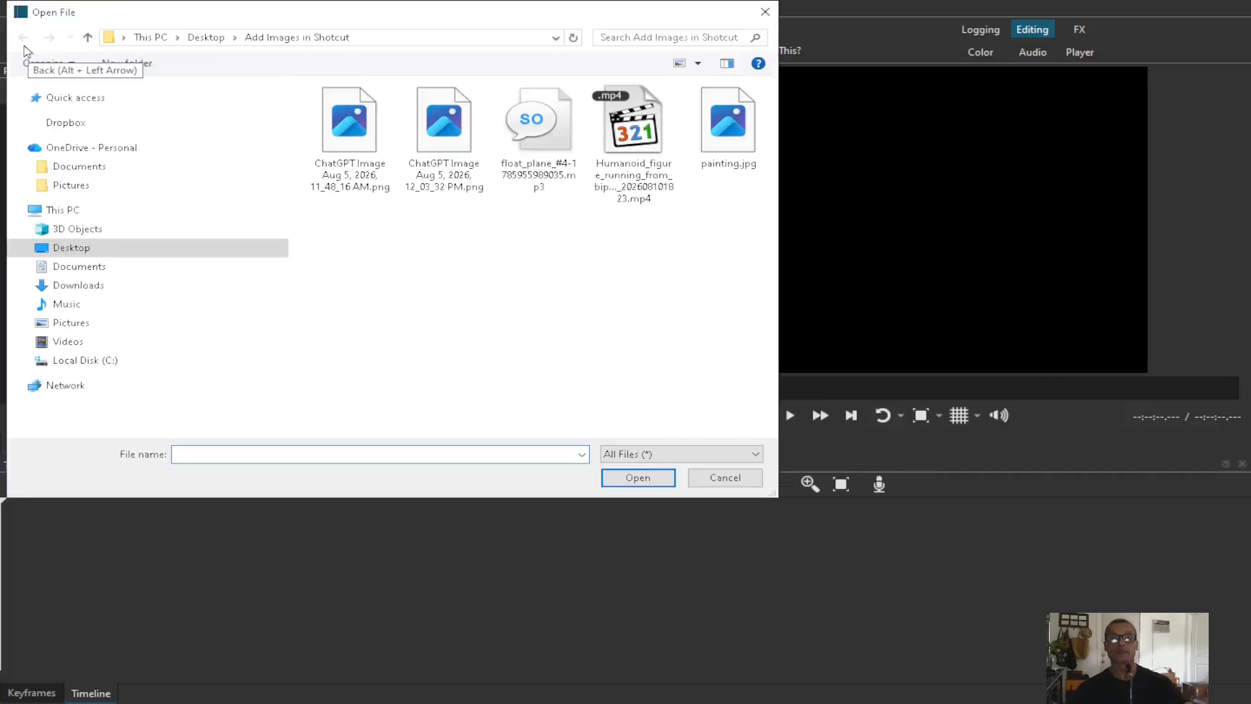
left_click(328, 148)
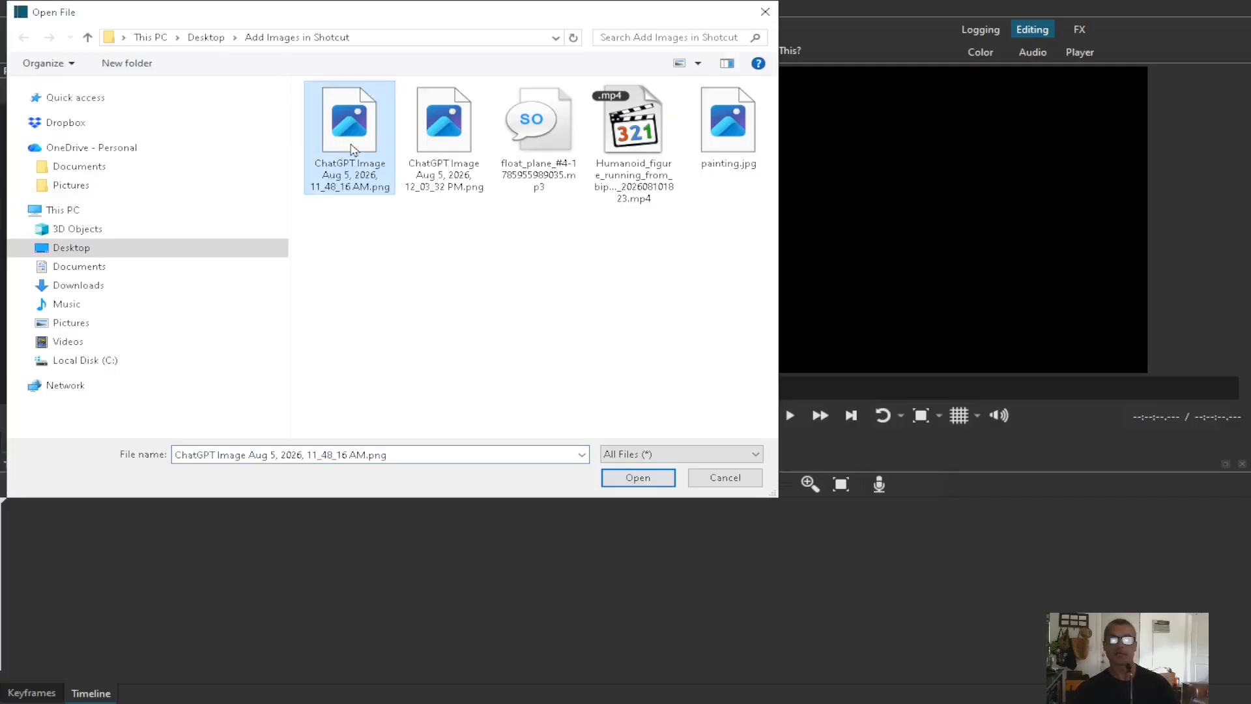
left_click(717, 139, "shift")
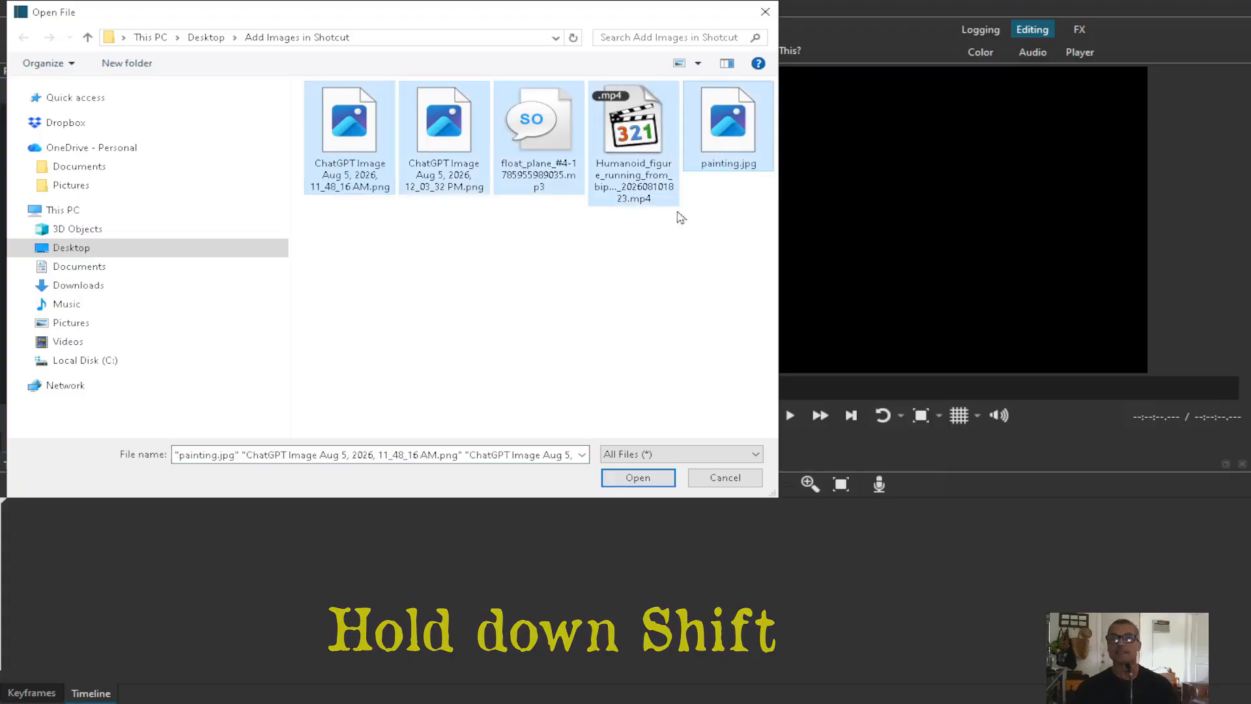
left_click(651, 480)
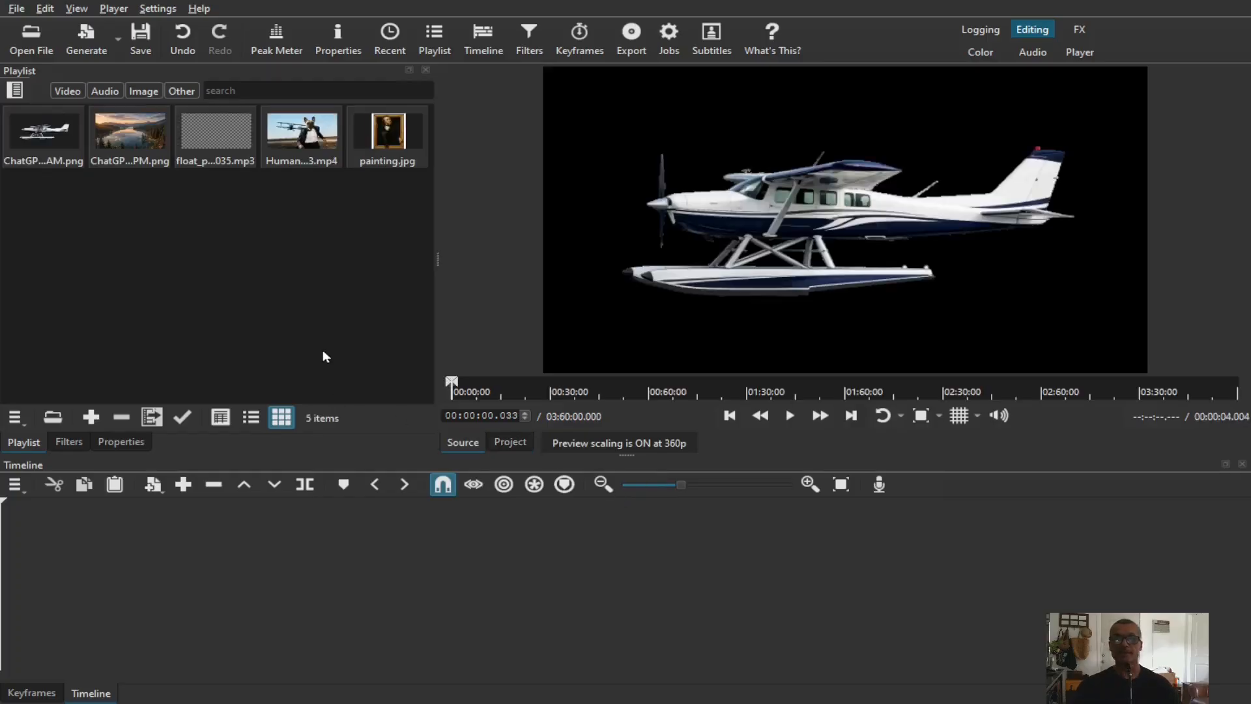
Step: Place the Humanoid_figure_running video at the start of the timeline and add a second video track above it
left_click_drag(311, 140, 158, 572)
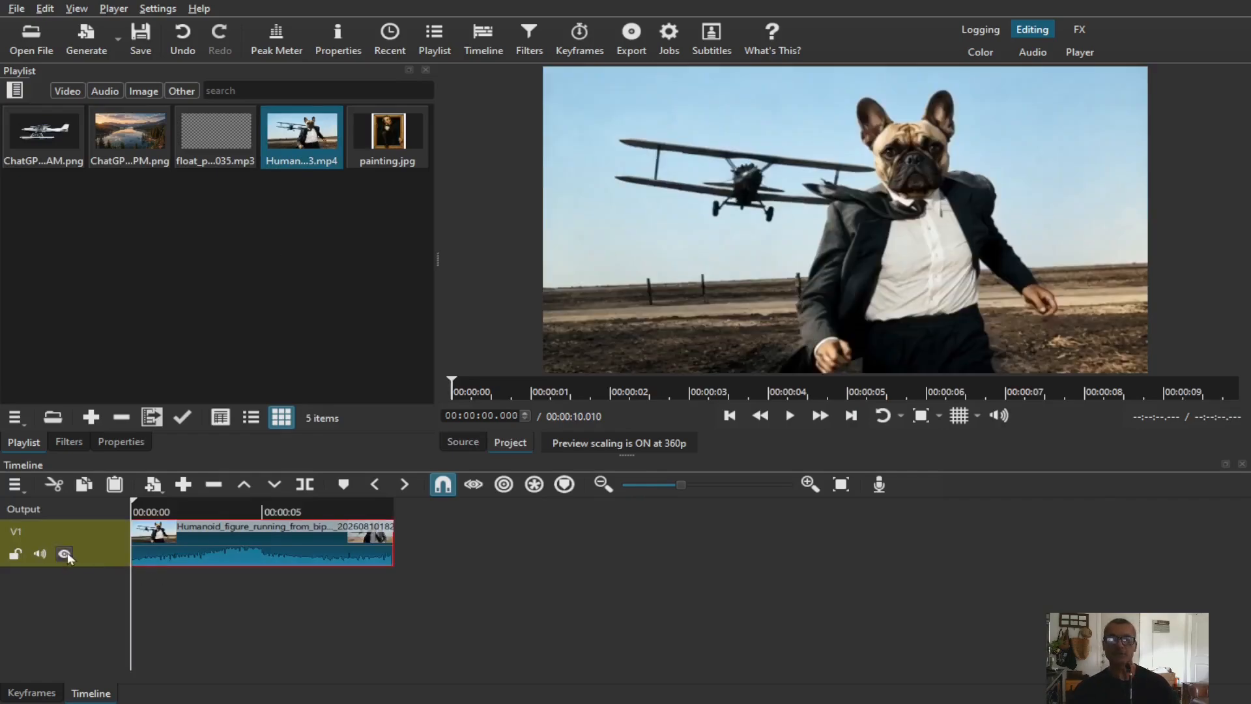
right_click(107, 558)
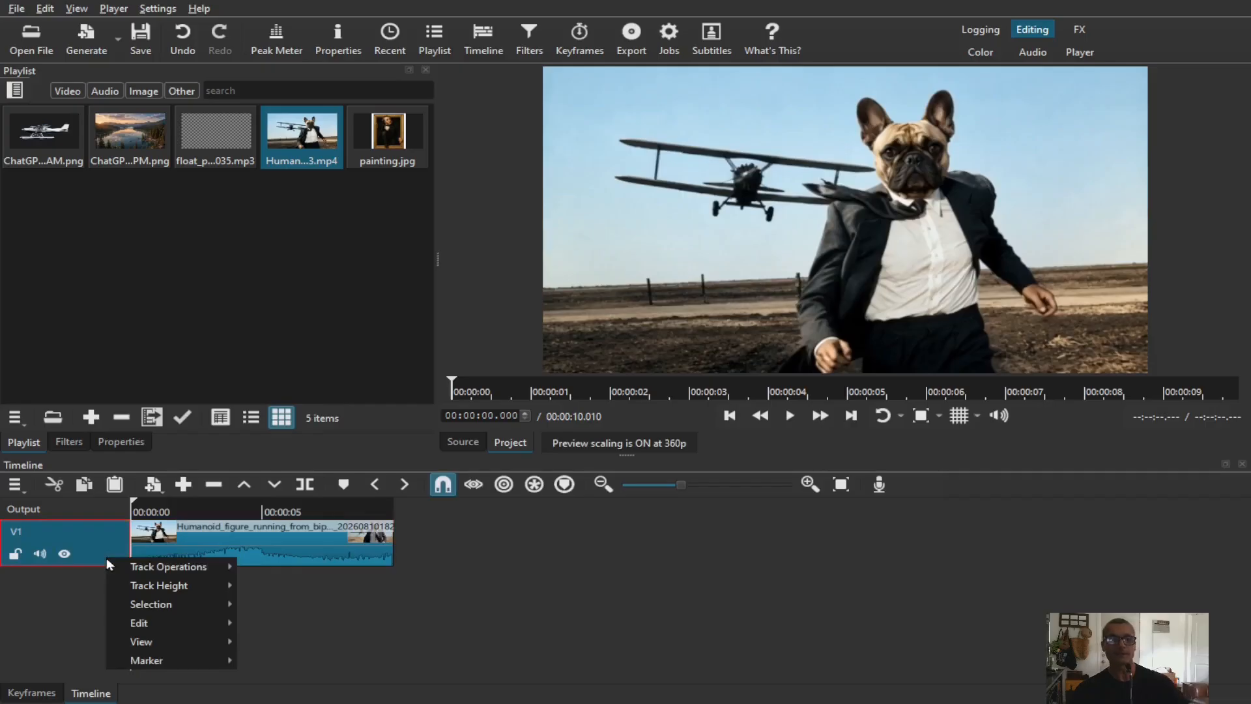
mouse_move(214, 568)
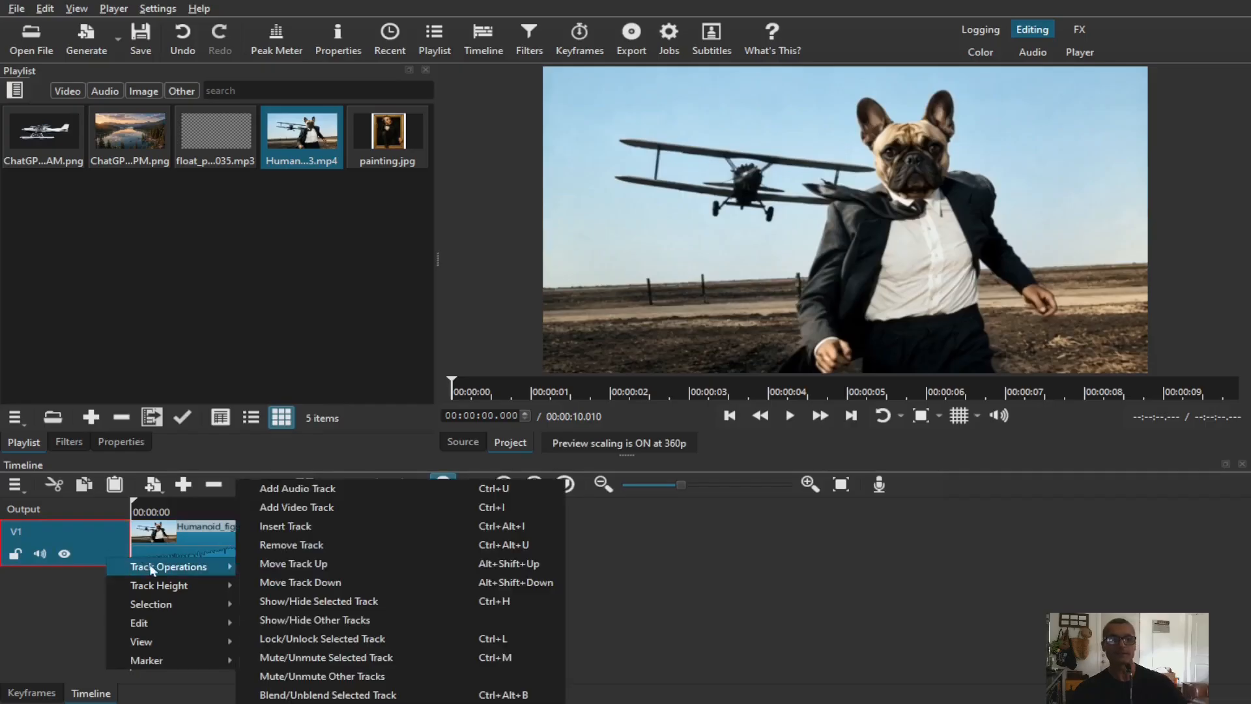
left_click(331, 507)
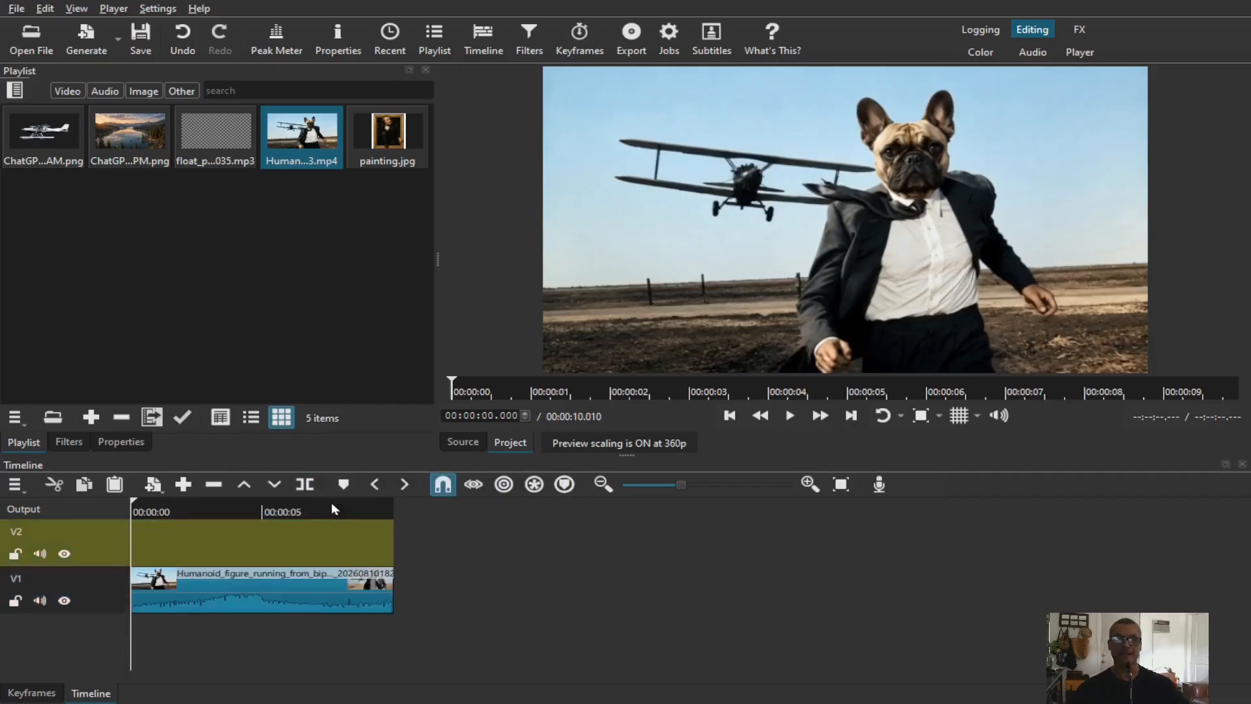
Step: Place painting.jpg on track V2 starting at about 1.6 seconds and trim its end to about 4.4 seconds
left_click(394, 133)
left_click_drag(264, 490, 174, 547)
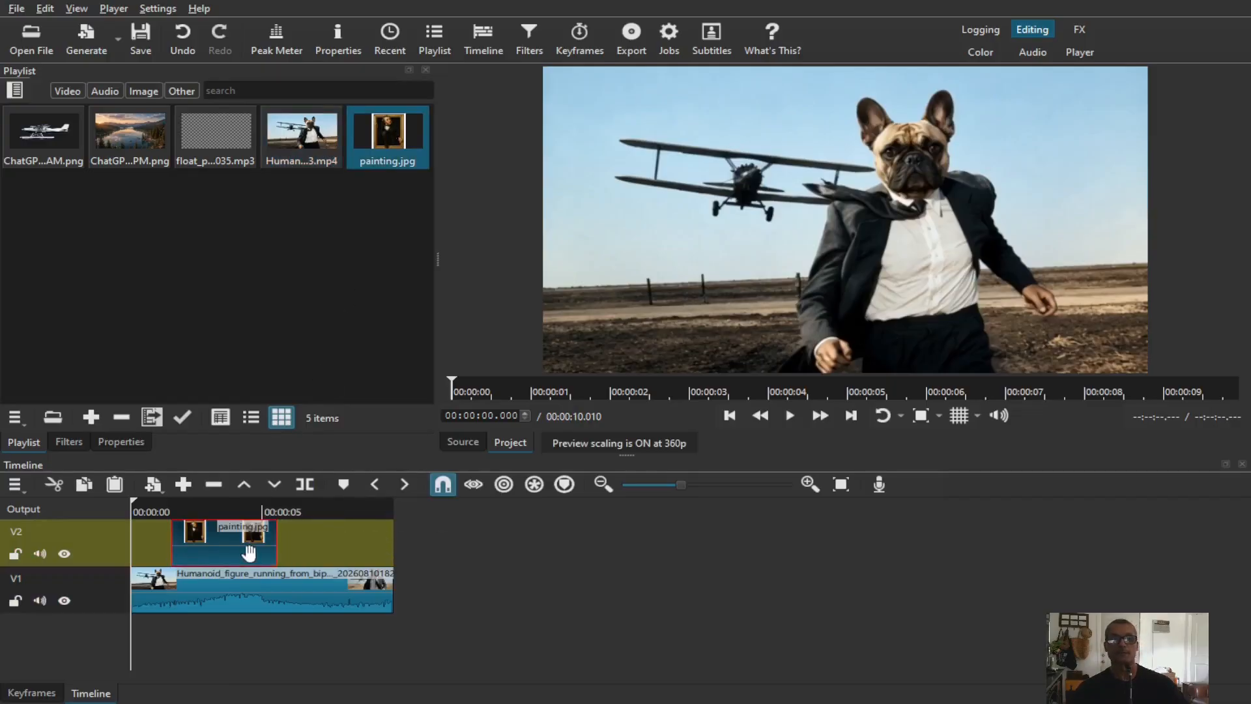
left_click_drag(276, 551, 246, 551)
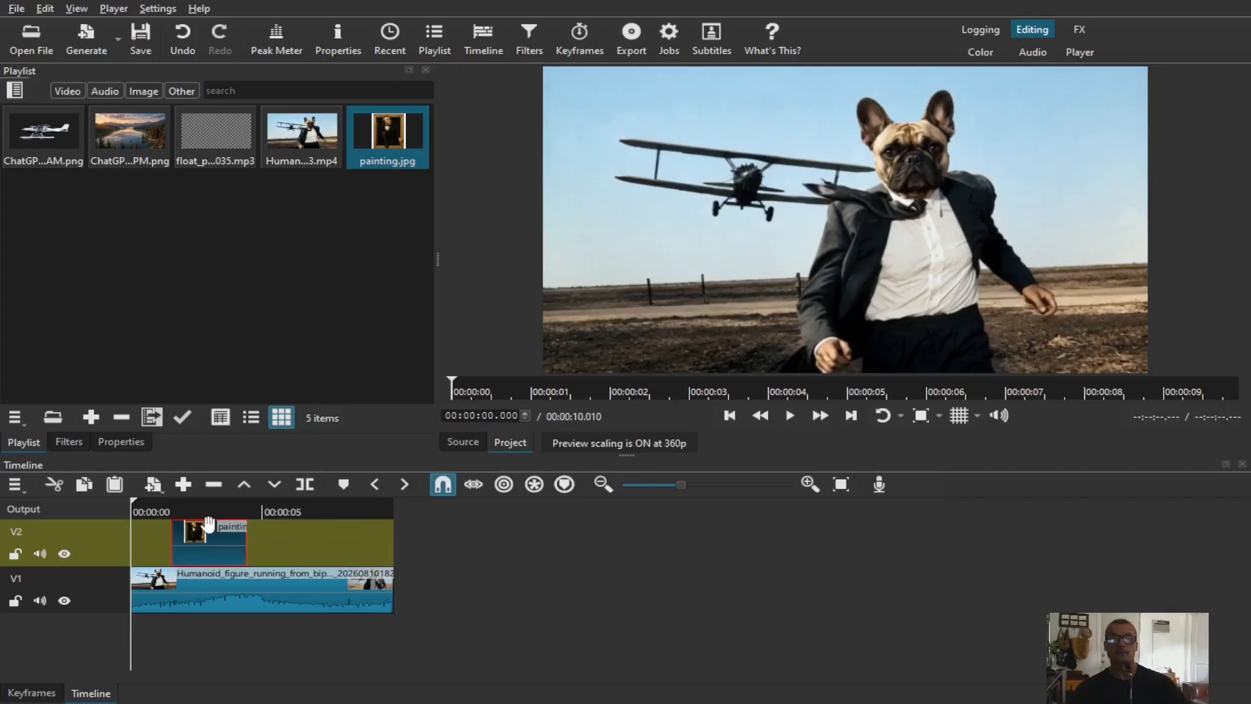
Step: Add the Size, Position & Rotate filter to the painting.jpg clip on track V2
left_click(205, 505)
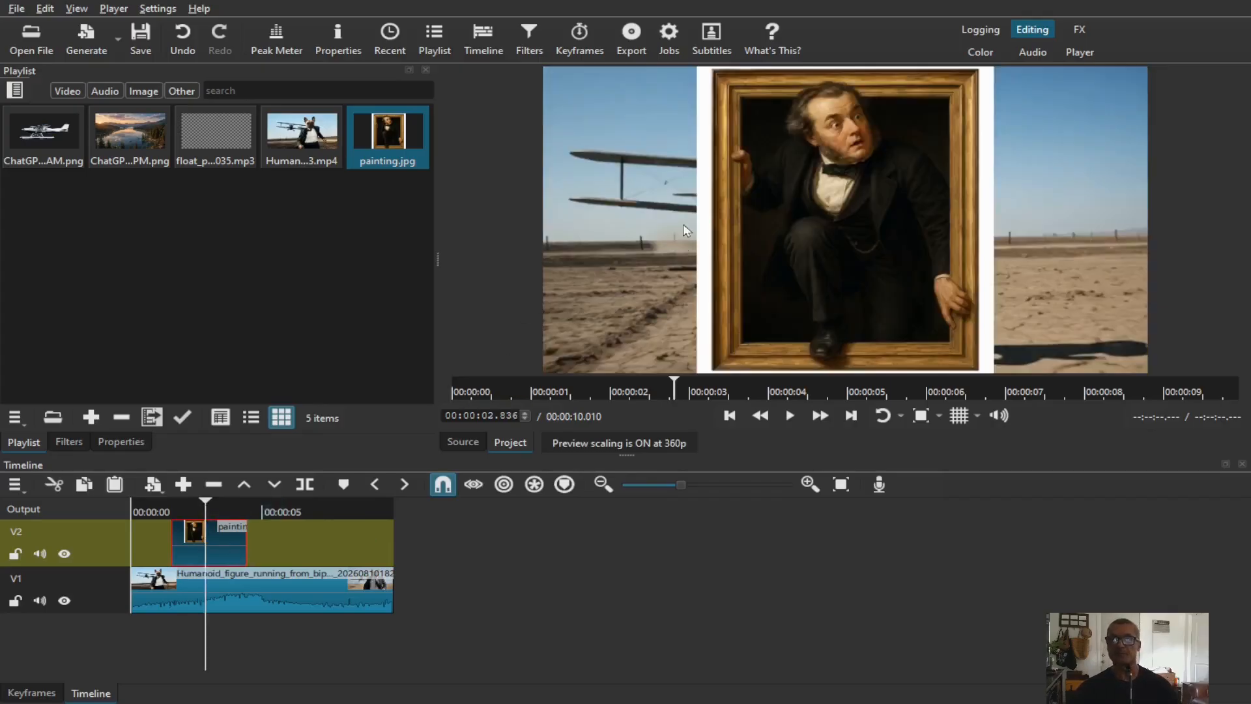
double_click(205, 548)
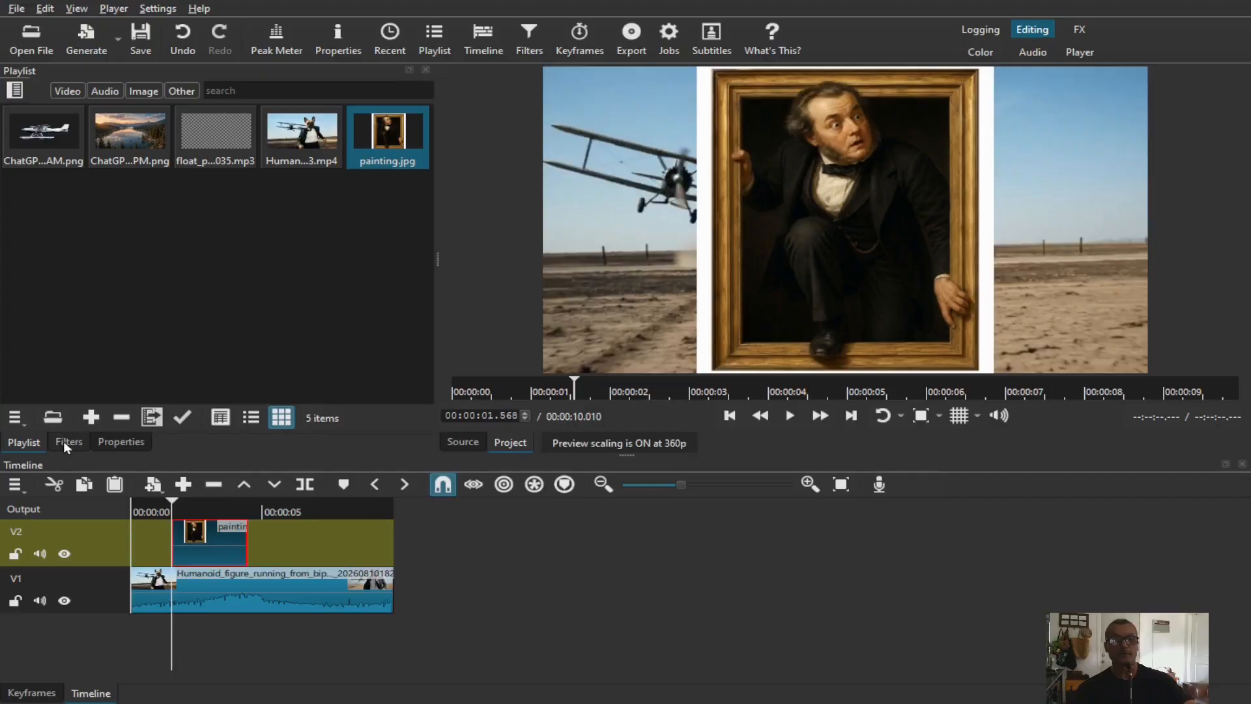
left_click(528, 41)
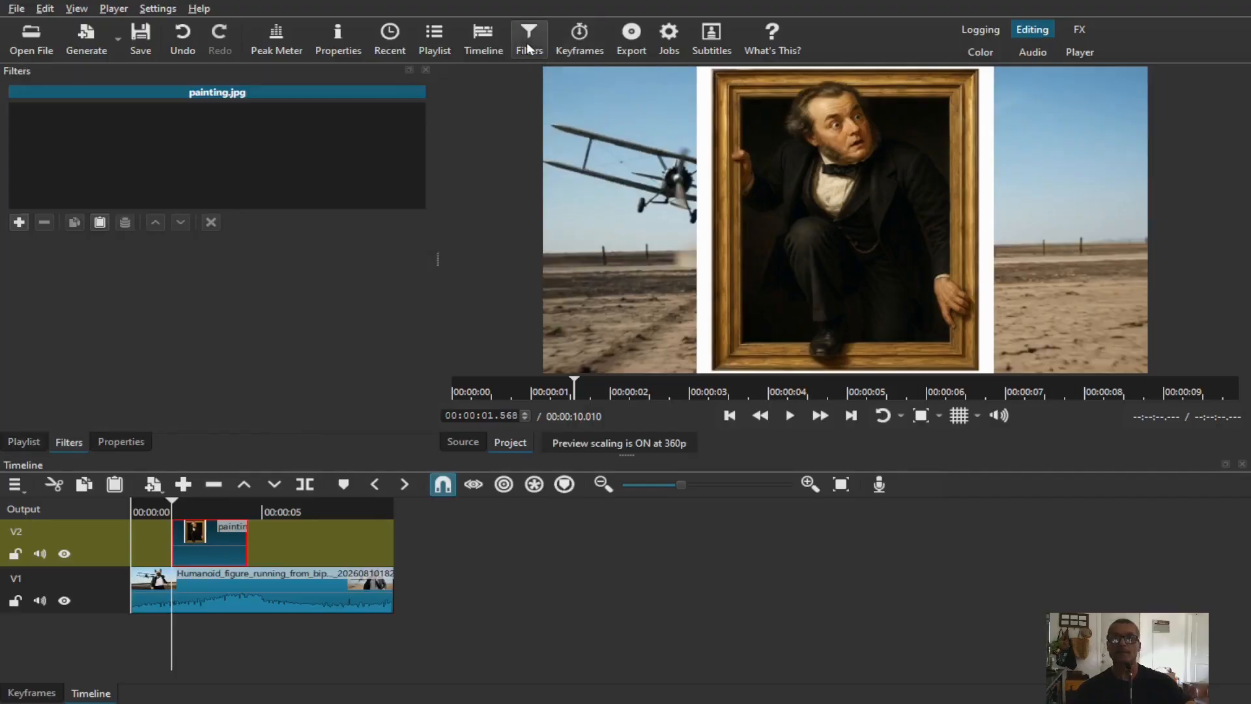
left_click(20, 222)
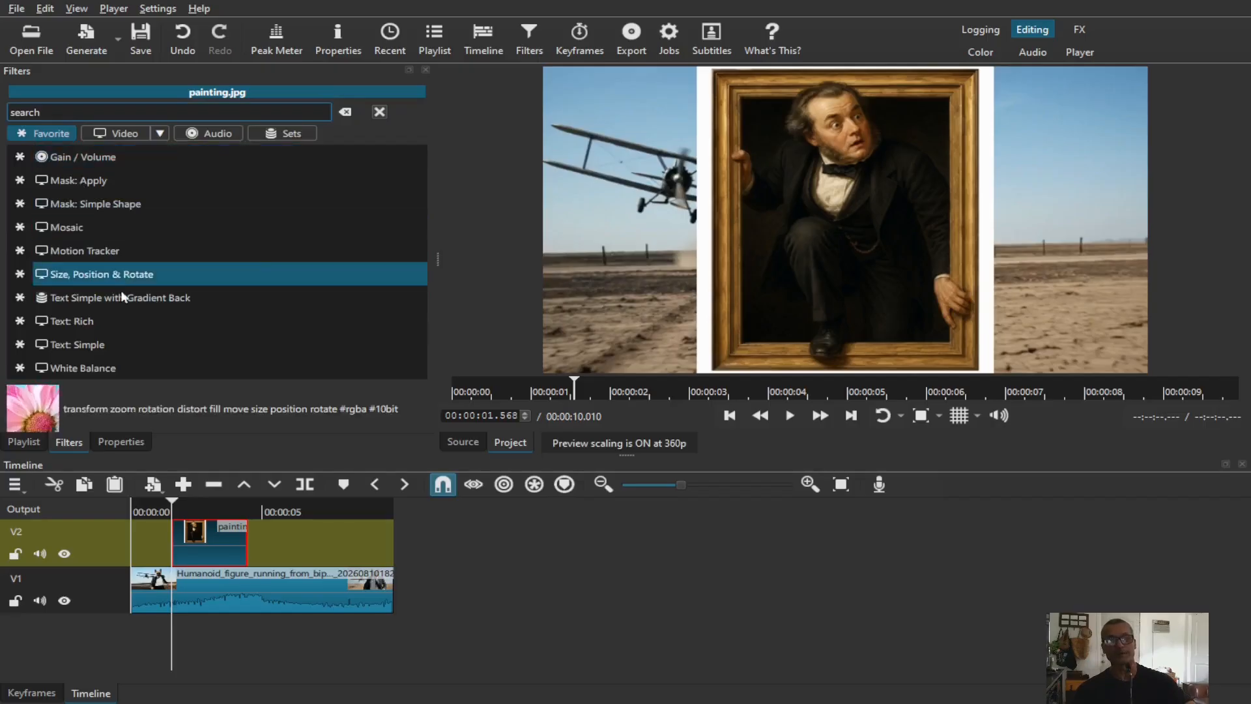
left_click(156, 278)
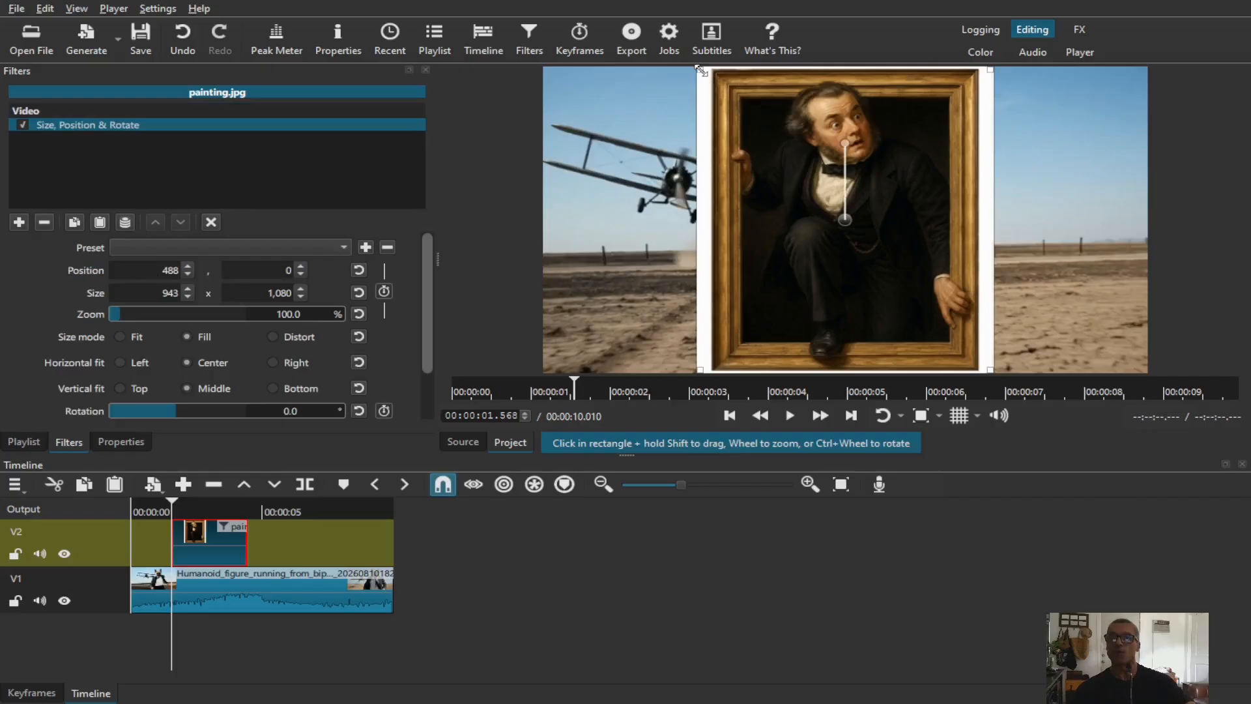
Step: Shrink the painting overlay to about 366 x 419 and place it in the frame's upper right corner at about 1512, 47
left_click_drag(701, 69, 832, 224)
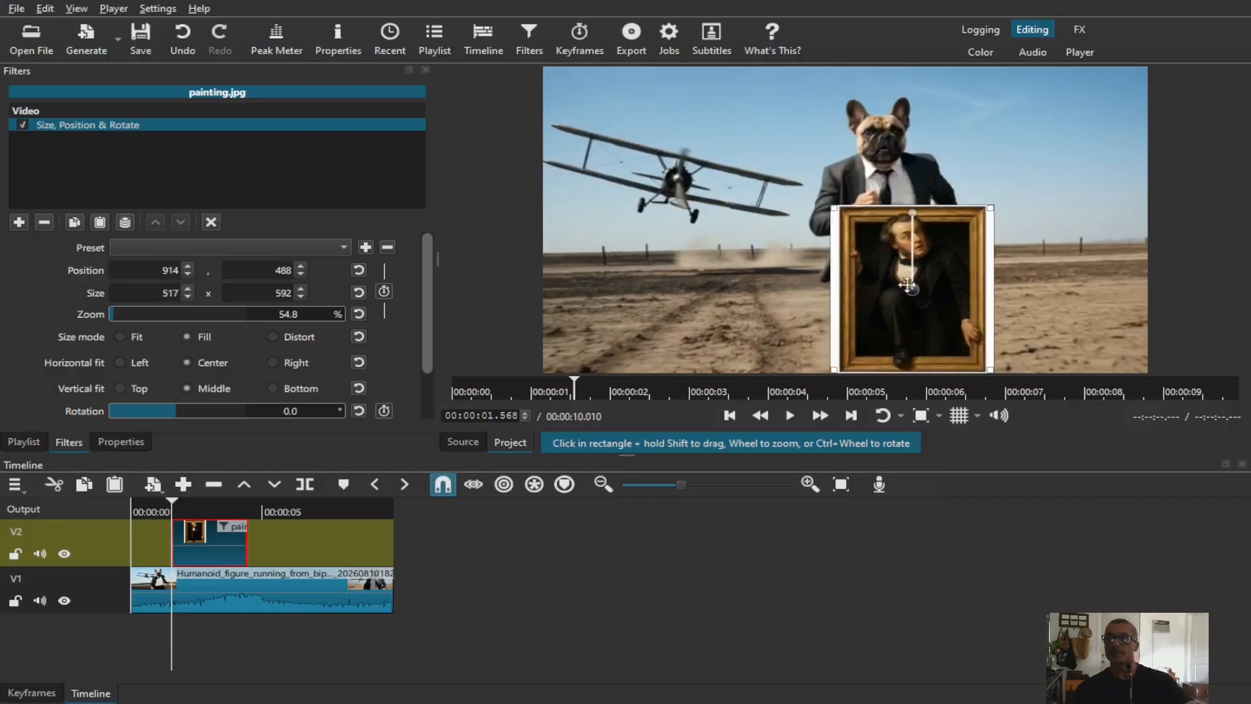
mouse_move(913, 287)
left_mouse_down()
mouse_move(847, 261)
mouse_move(655, 234)
mouse_move(655, 164)
mouse_move(767, 150)
mouse_move(913, 156)
mouse_move(991, 166)
mouse_move(1026, 196)
mouse_move(1013, 234)
mouse_move(784, 222)
mouse_move(742, 207)
left_mouse_up()
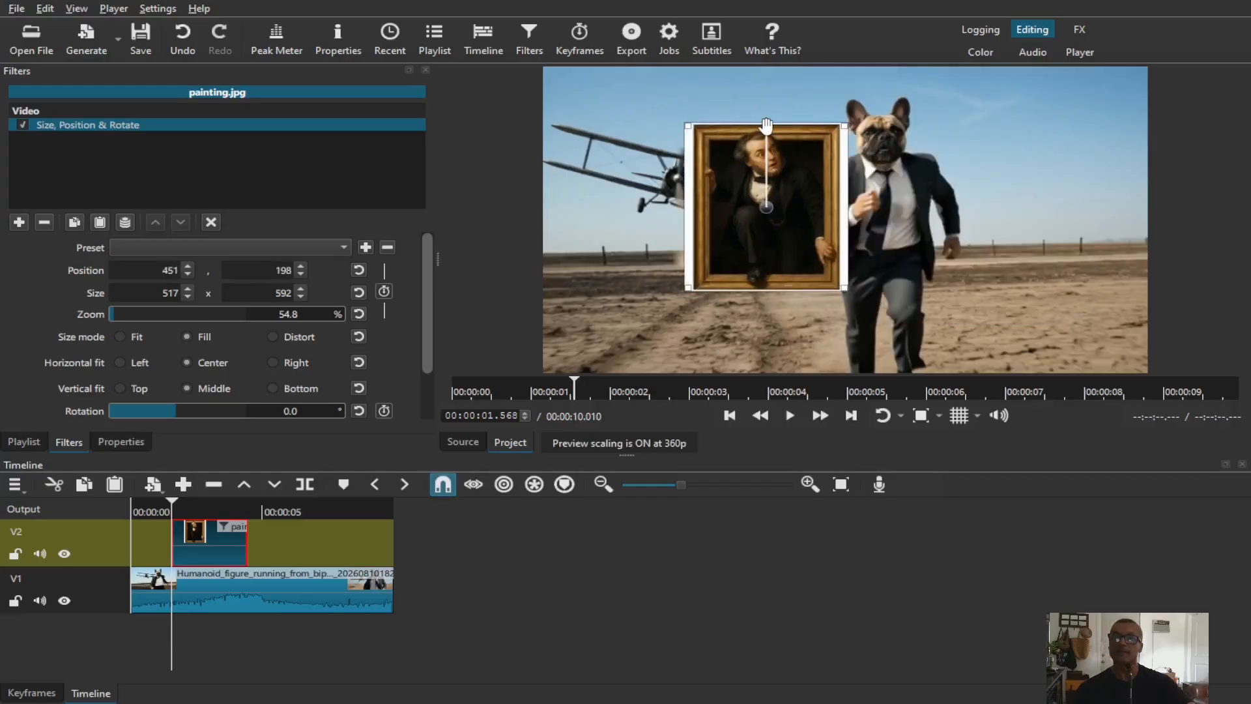
mouse_move(766, 132)
left_mouse_down()
mouse_move(816, 135)
mouse_move(725, 138)
mouse_move(791, 123)
mouse_move(774, 120)
left_mouse_up()
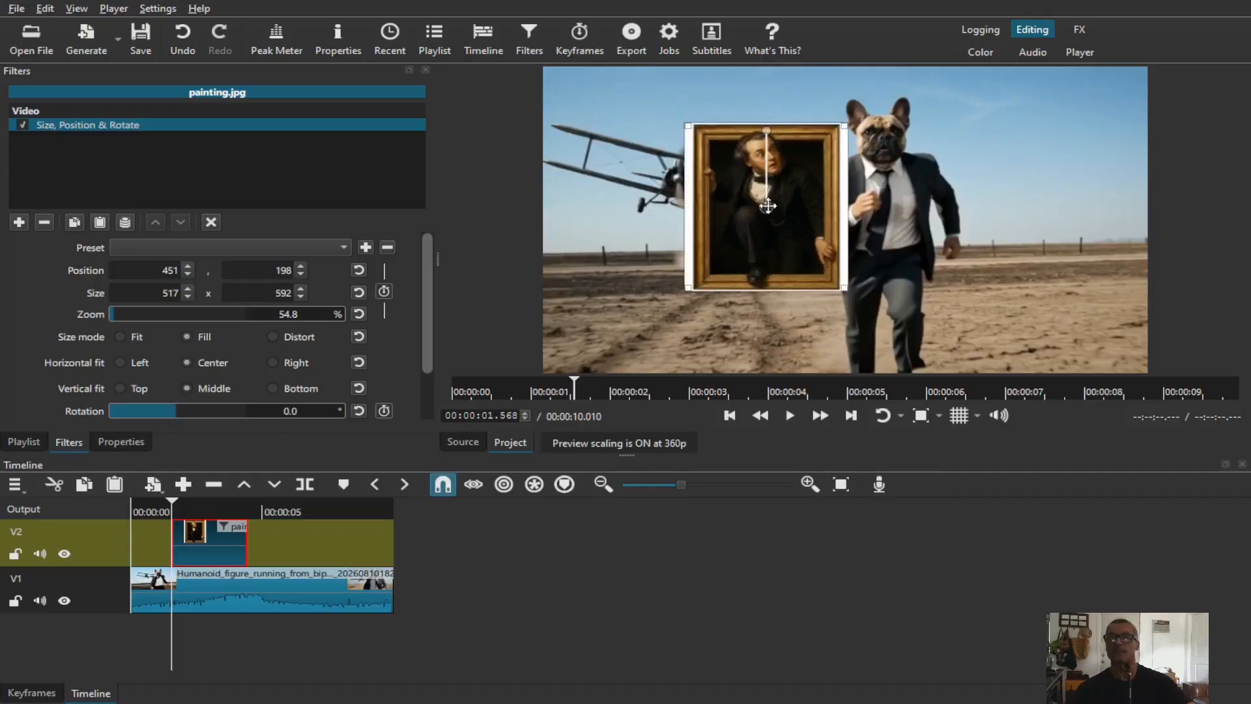
left_click_drag(773, 204, 1064, 165)
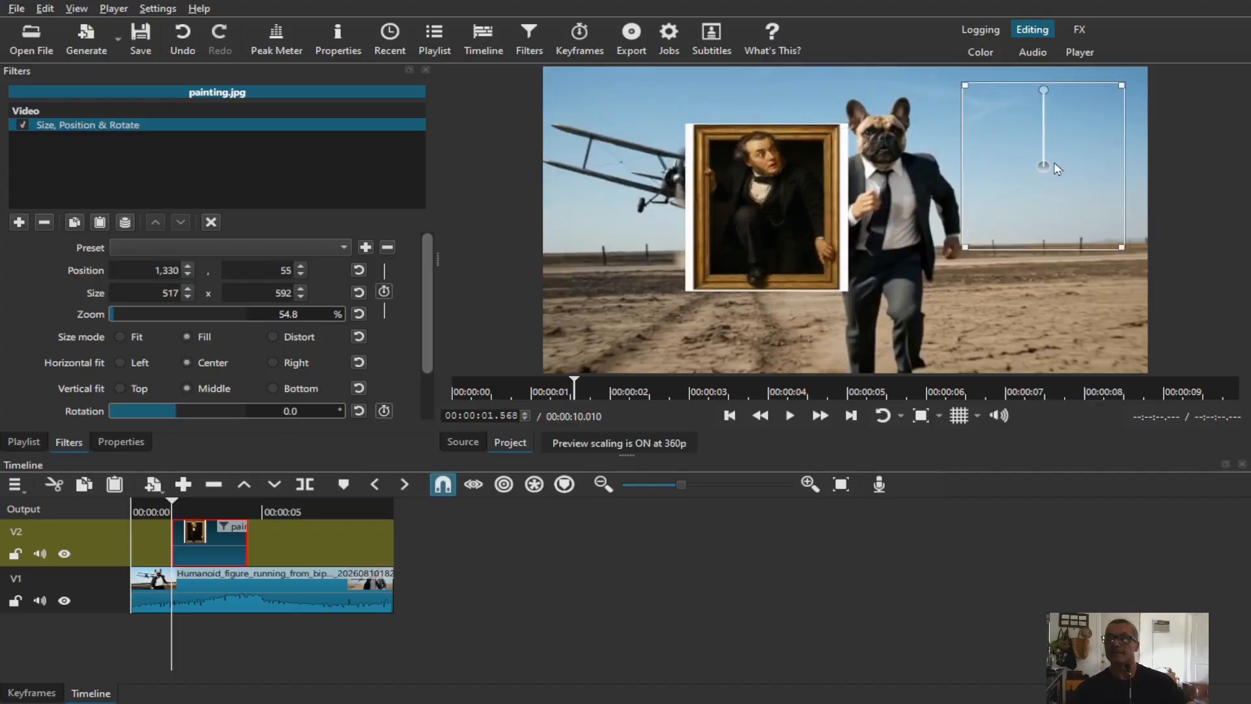
left_click_drag(962, 83, 1012, 134)
left_click_drag(1070, 196, 1076, 136)
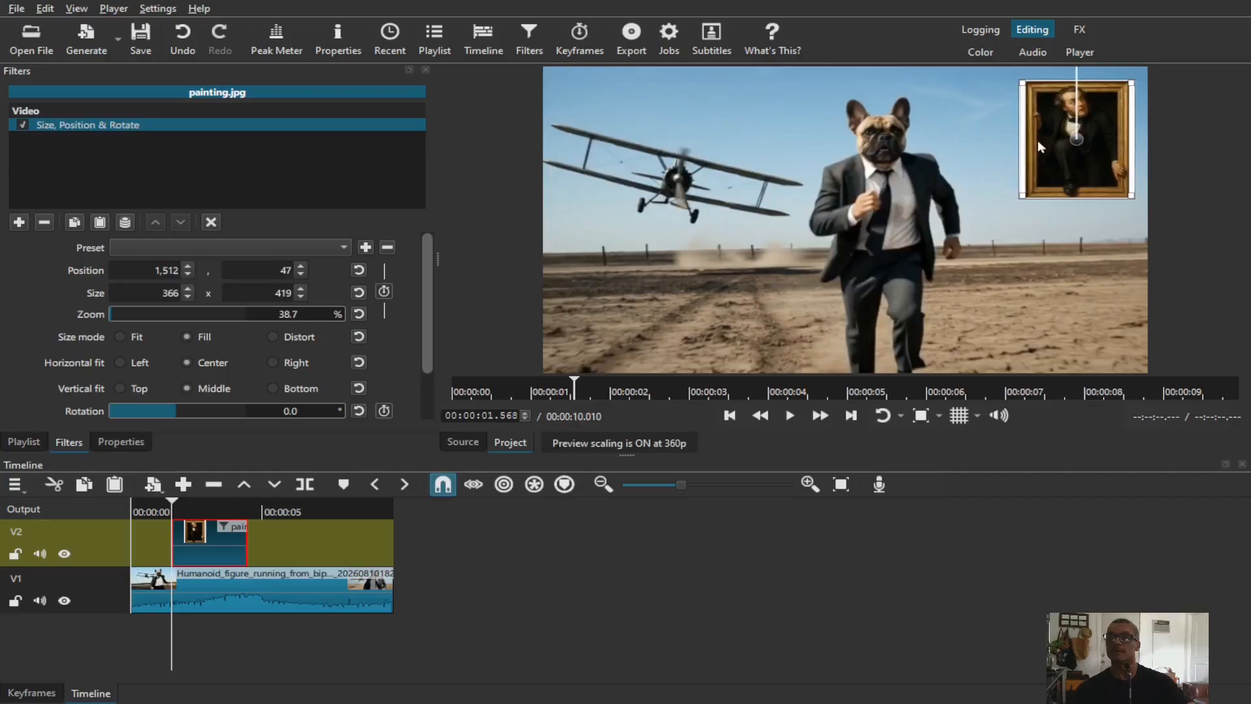
Step: Play the timeline from near the beginning to check the painting overlay, and return the playhead to the middle of the painting clip
left_click(236, 506)
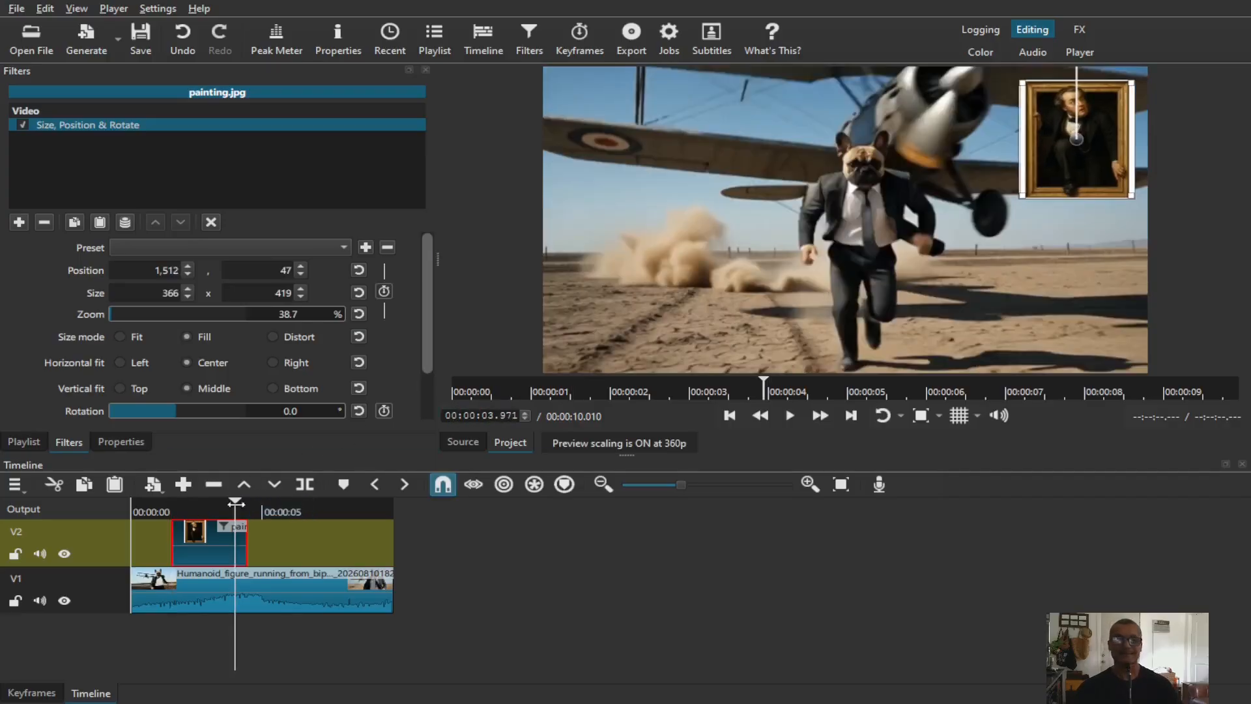
left_click(138, 507)
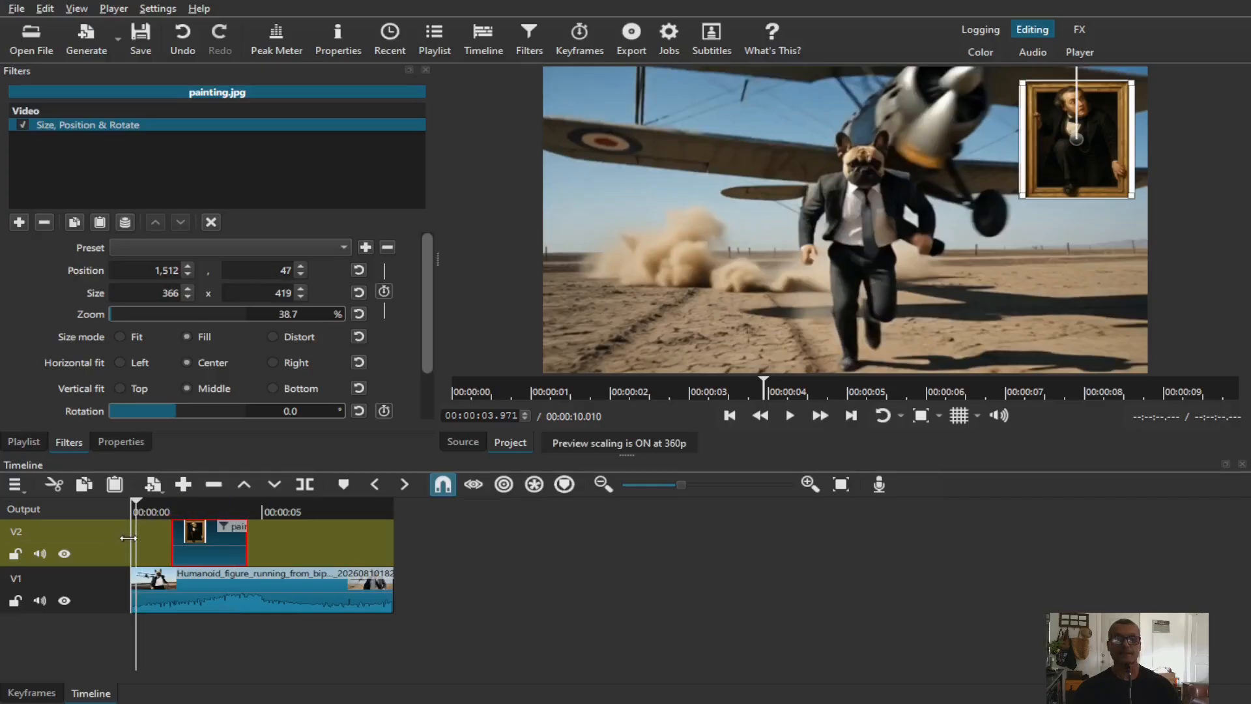
left_click(120, 560)
key("space")
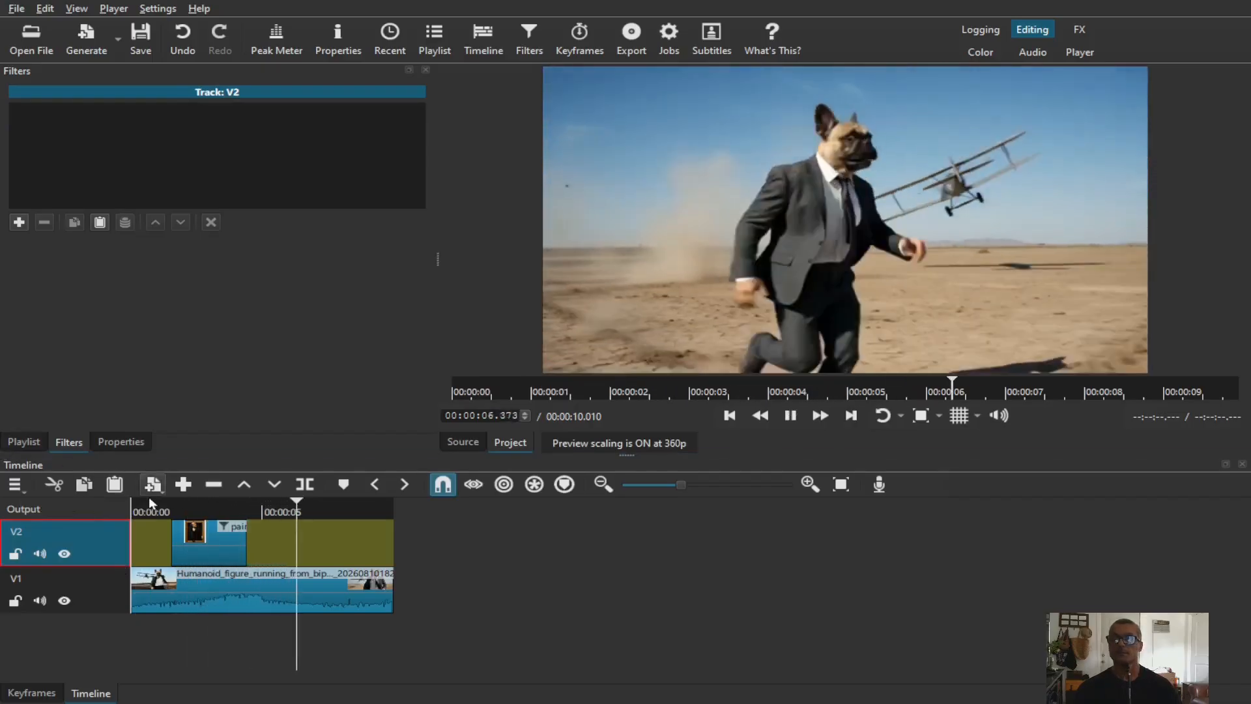
key("space")
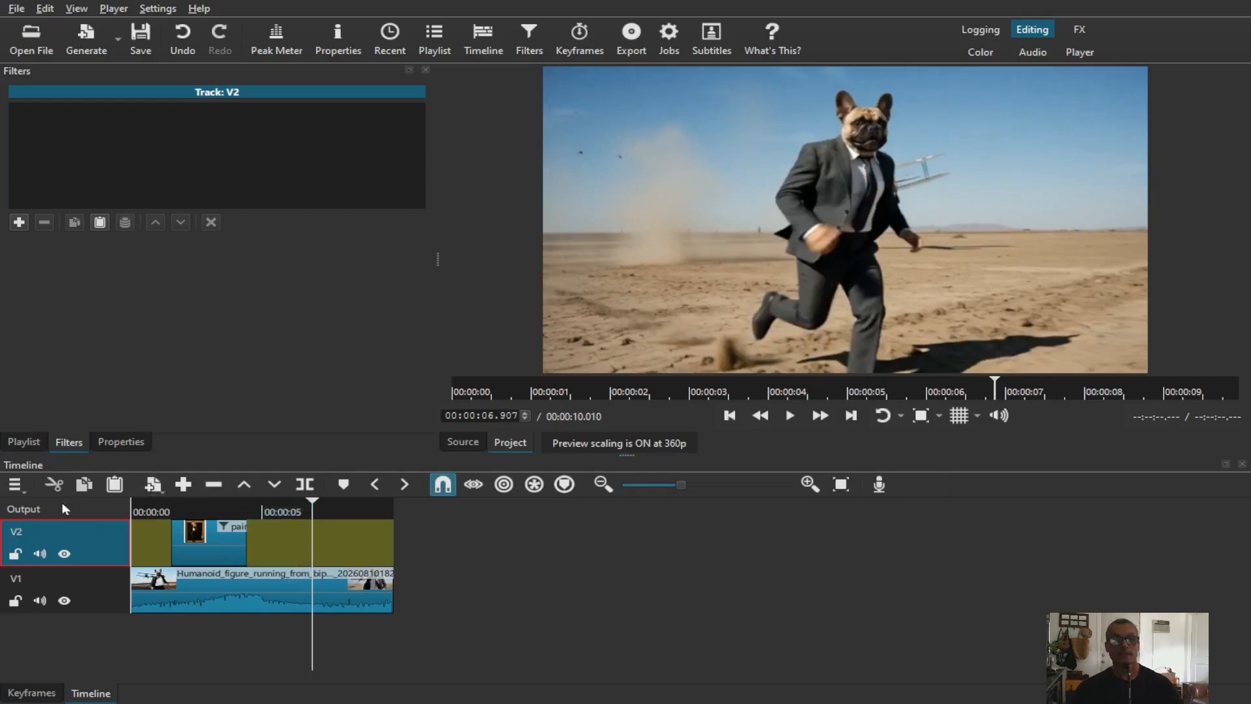
left_click(202, 523)
left_click(200, 512)
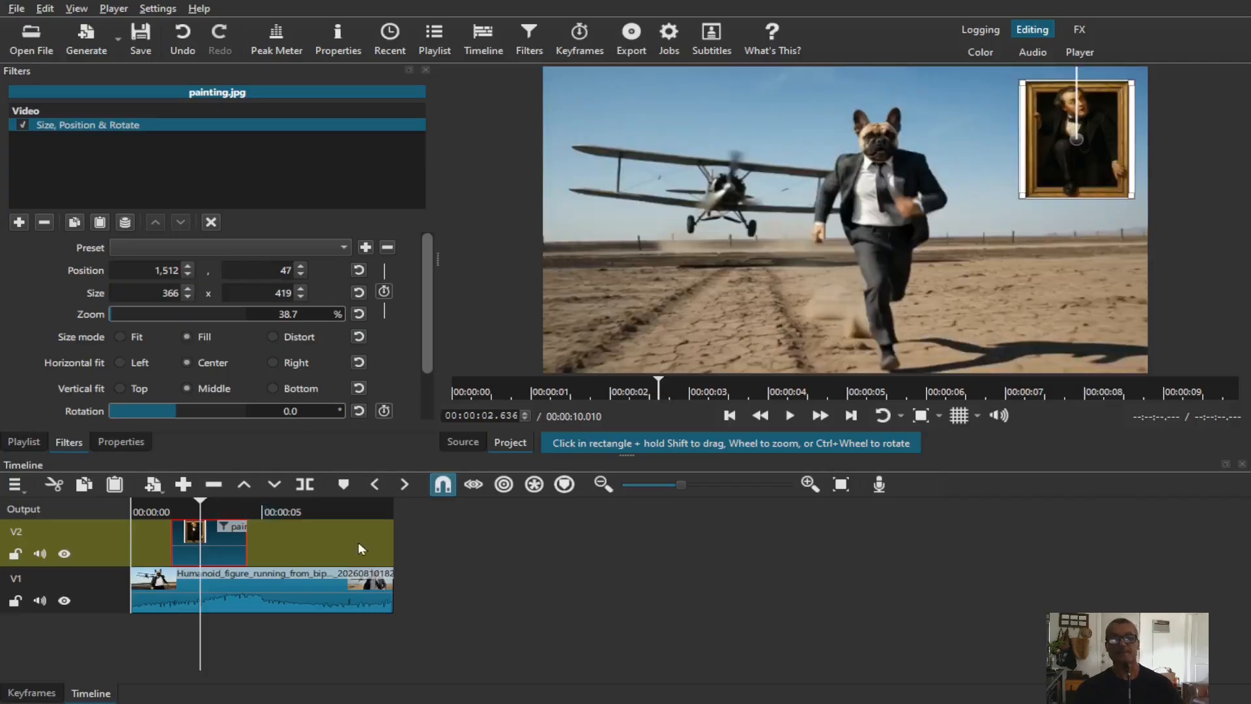
Step: Append the lake landscape image after the running video on track V1 and extend it to end at about 23.4 seconds
left_click(24, 443)
left_click(132, 138)
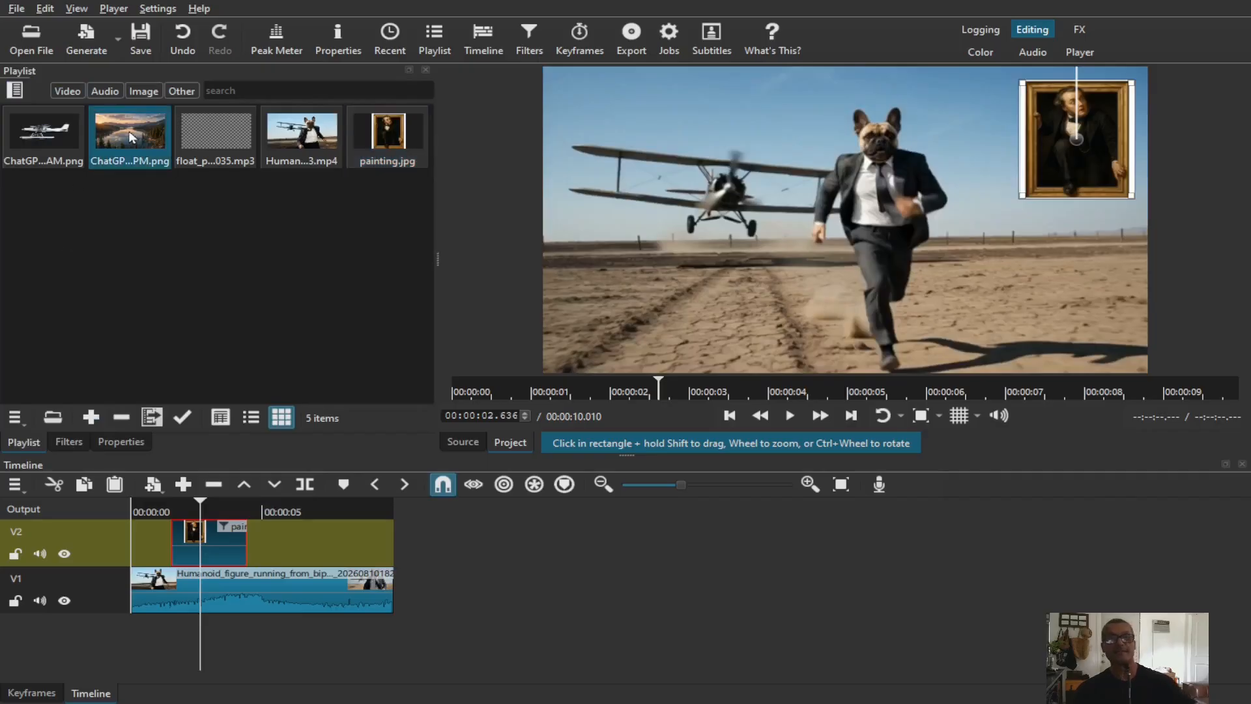
left_click_drag(354, 462, 396, 572)
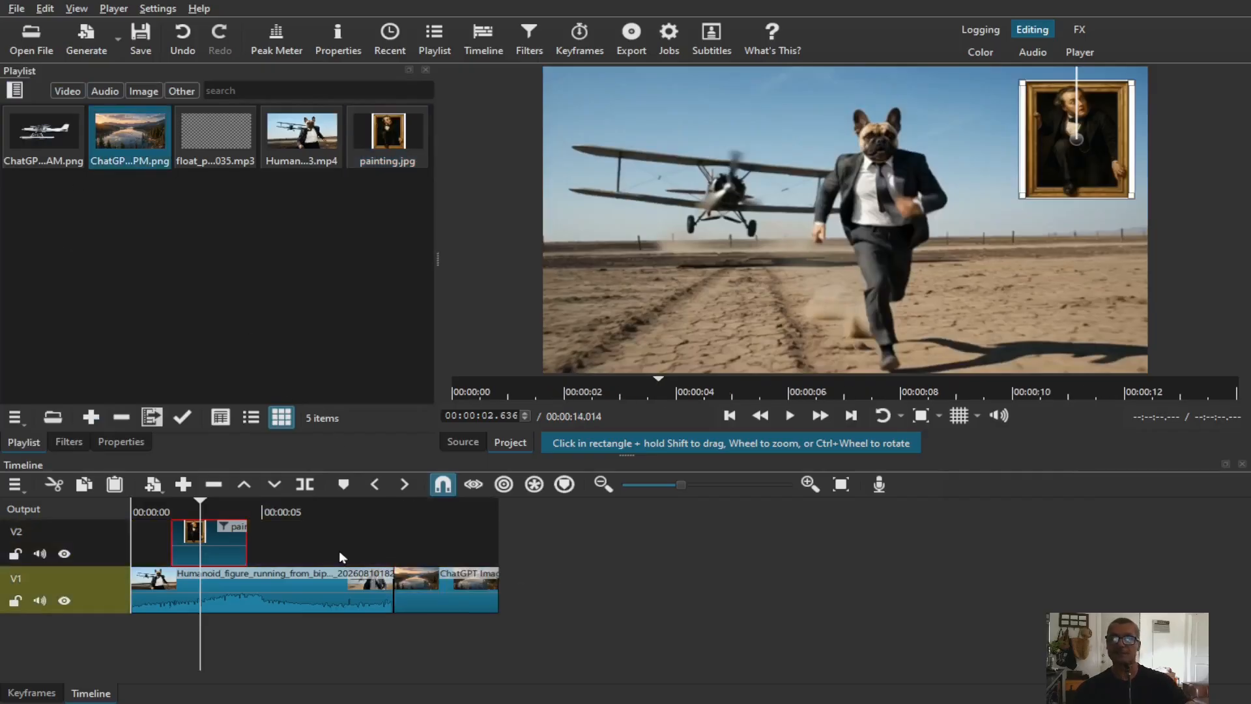
left_click_drag(498, 589, 756, 589)
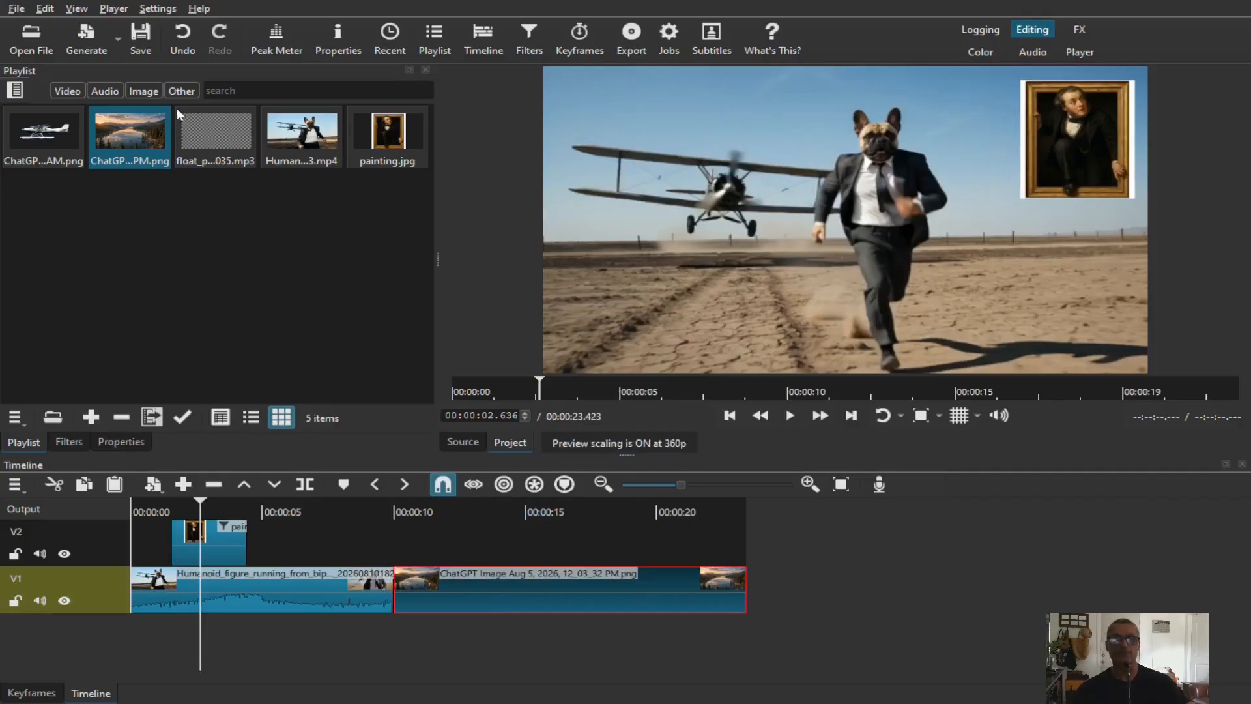
Step: Place the floatplane image on track V2 above the landscape, starting at about 11.4 seconds, and set the playhead within it
left_click(41, 138)
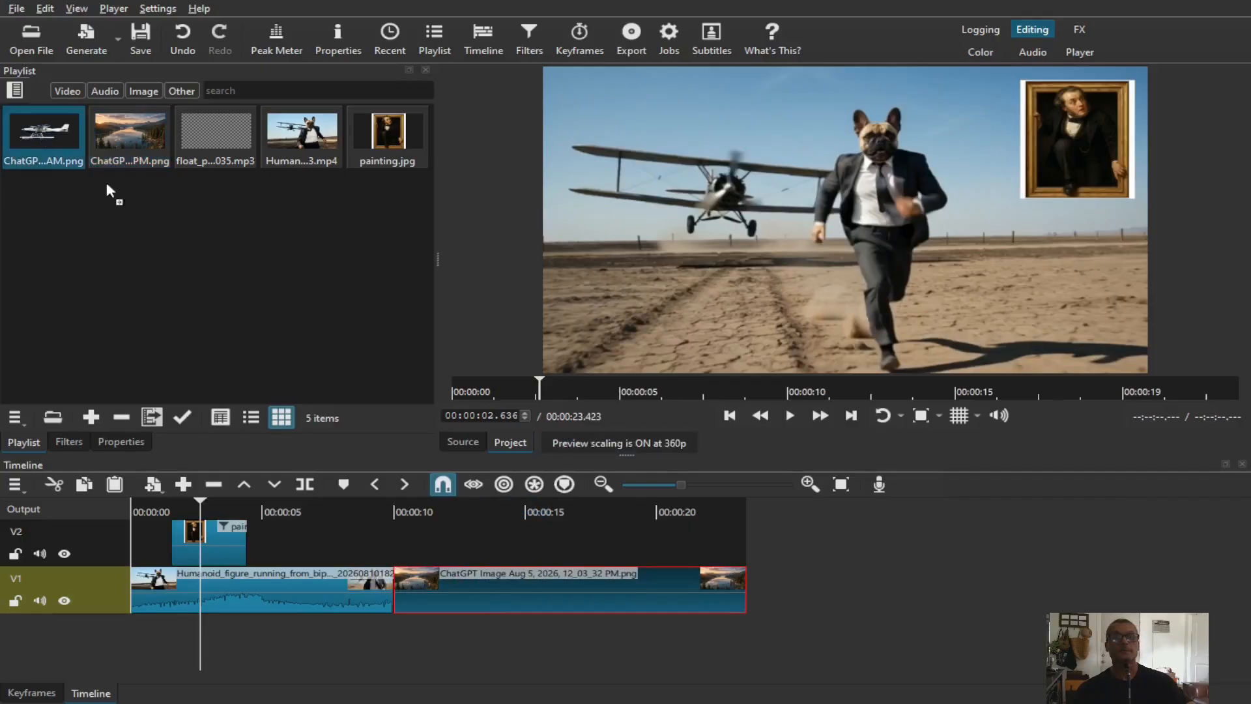
left_click_drag(339, 402, 428, 534)
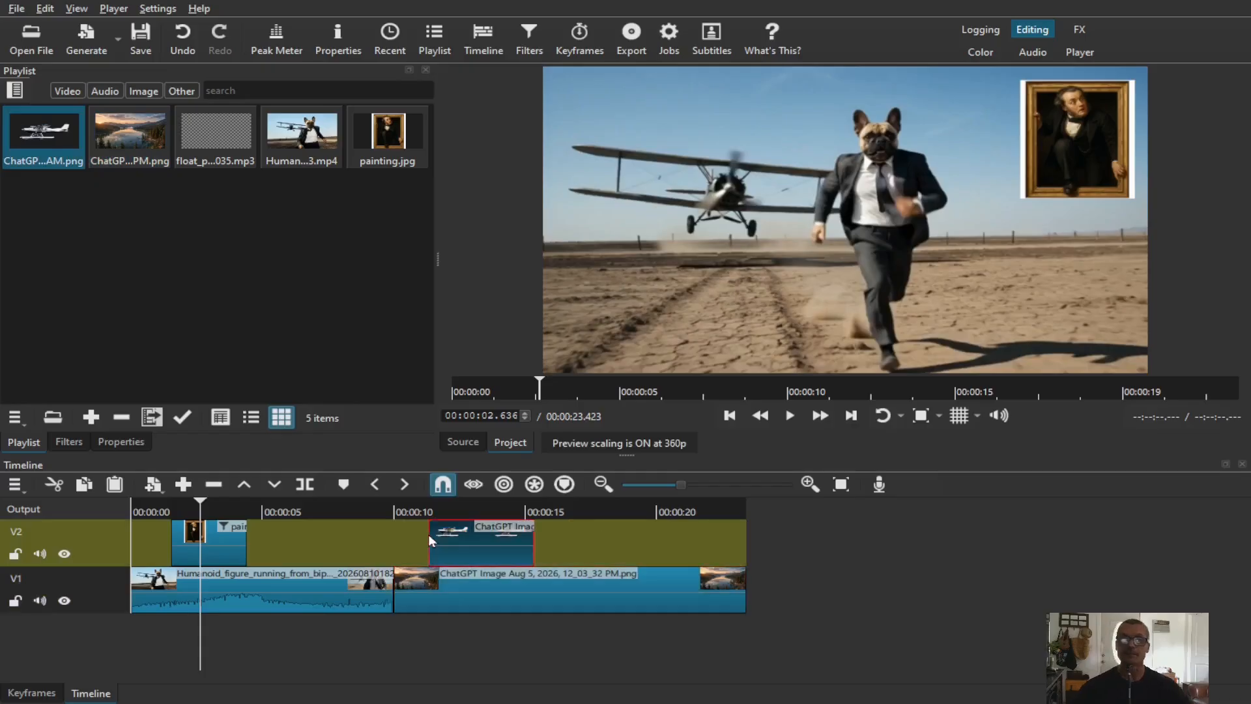
left_click(457, 509)
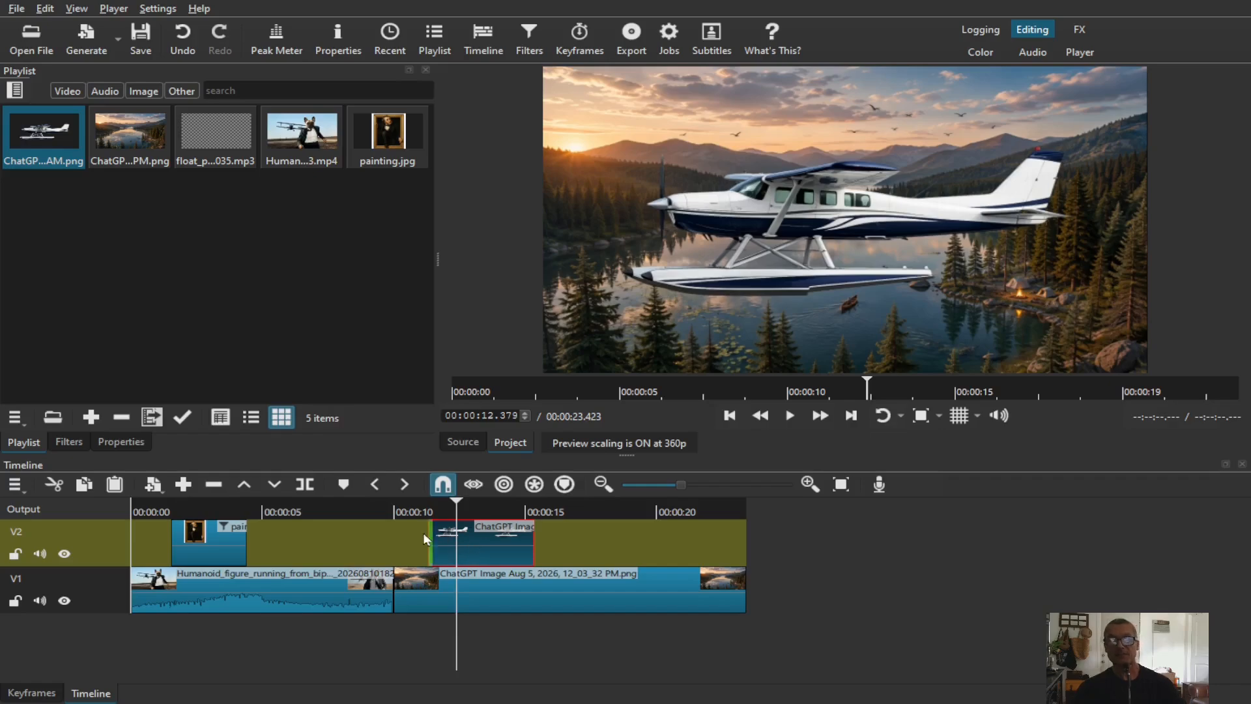
Step: Add the Size, Position & Rotate filter to the floatplane image clip
left_click(70, 443)
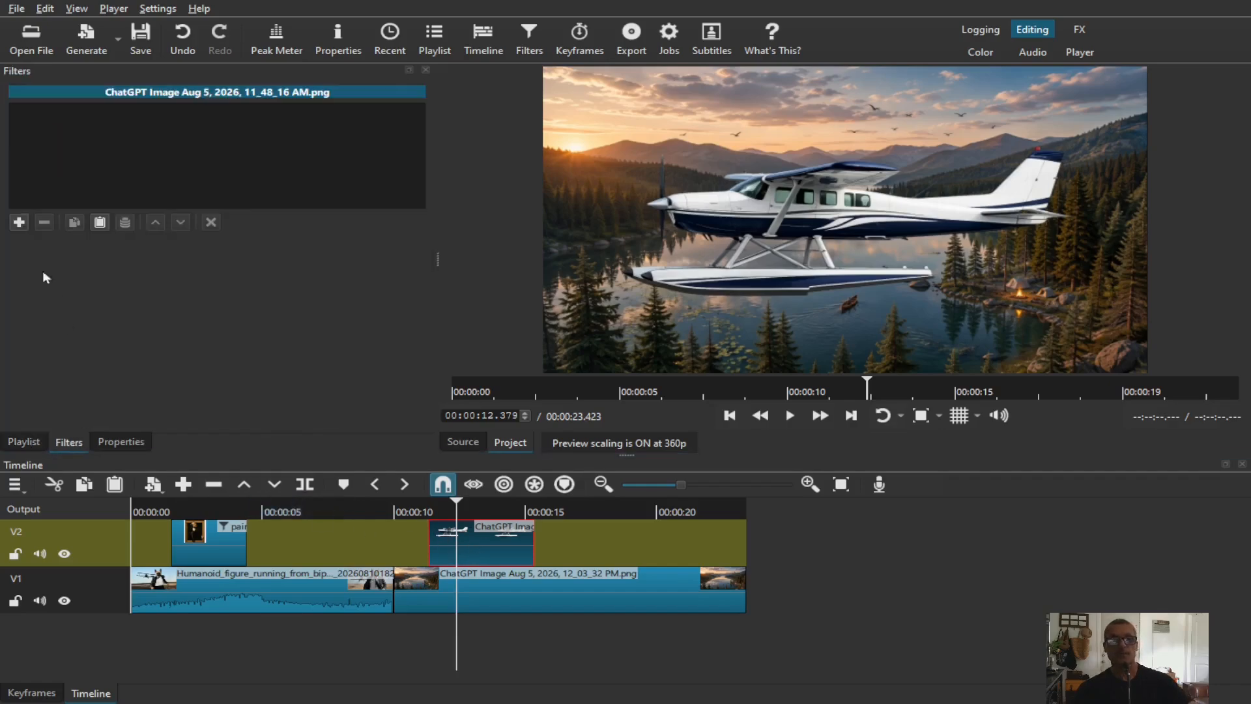
left_click(18, 223)
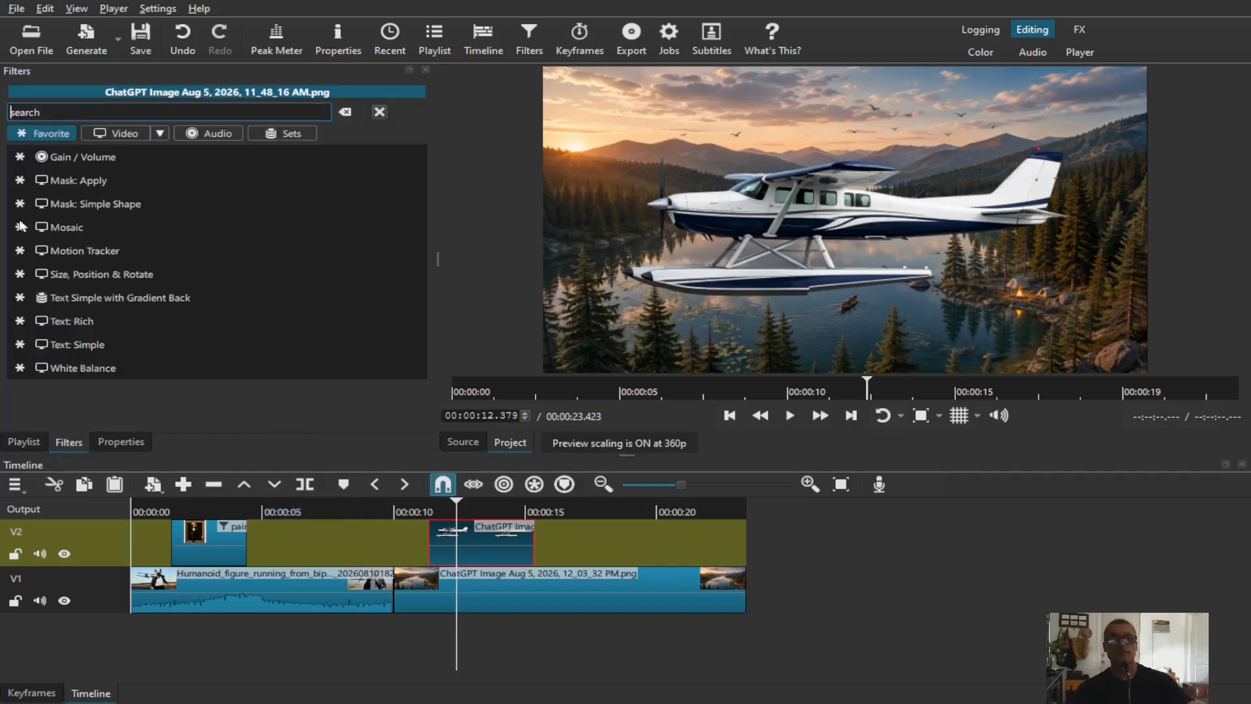
left_click(146, 274)
Step: Shrink the floatplane to about 434 x 289 and place it over the hills at the frame's right, at about 1325, 113
left_click_drag(593, 70, 796, 268)
left_click_drag(999, 314, 866, 161)
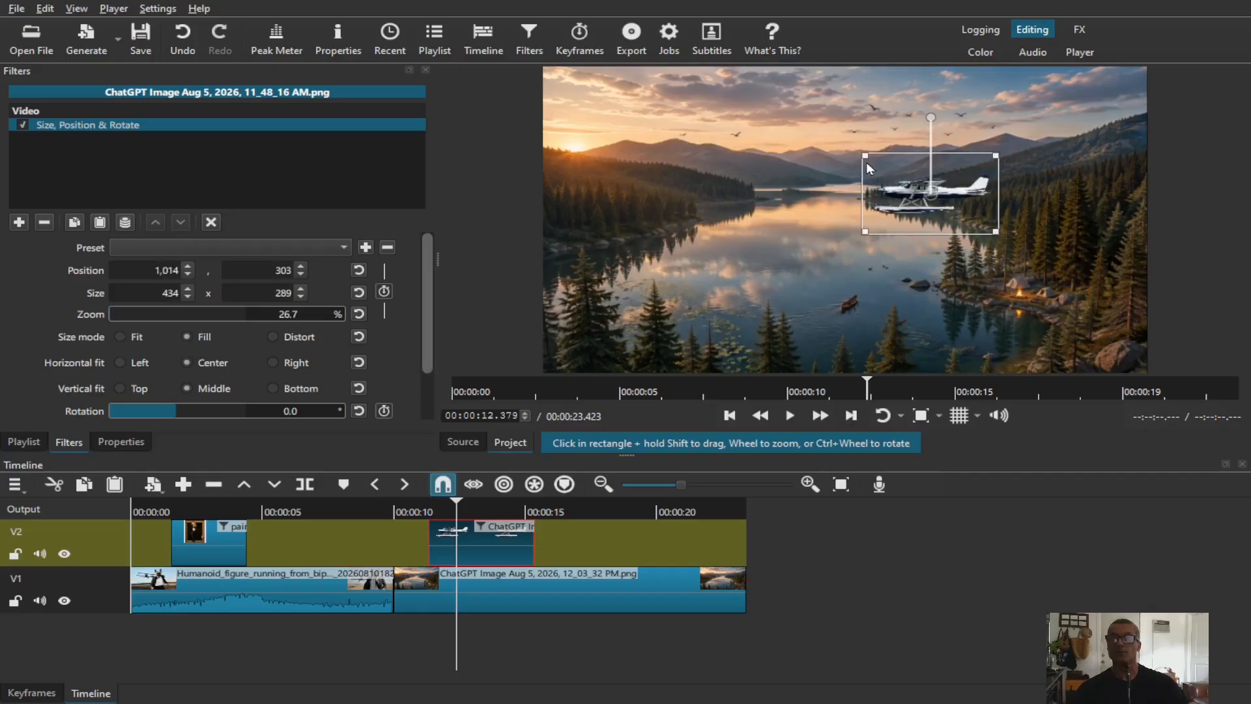
left_click_drag(943, 193, 1034, 137)
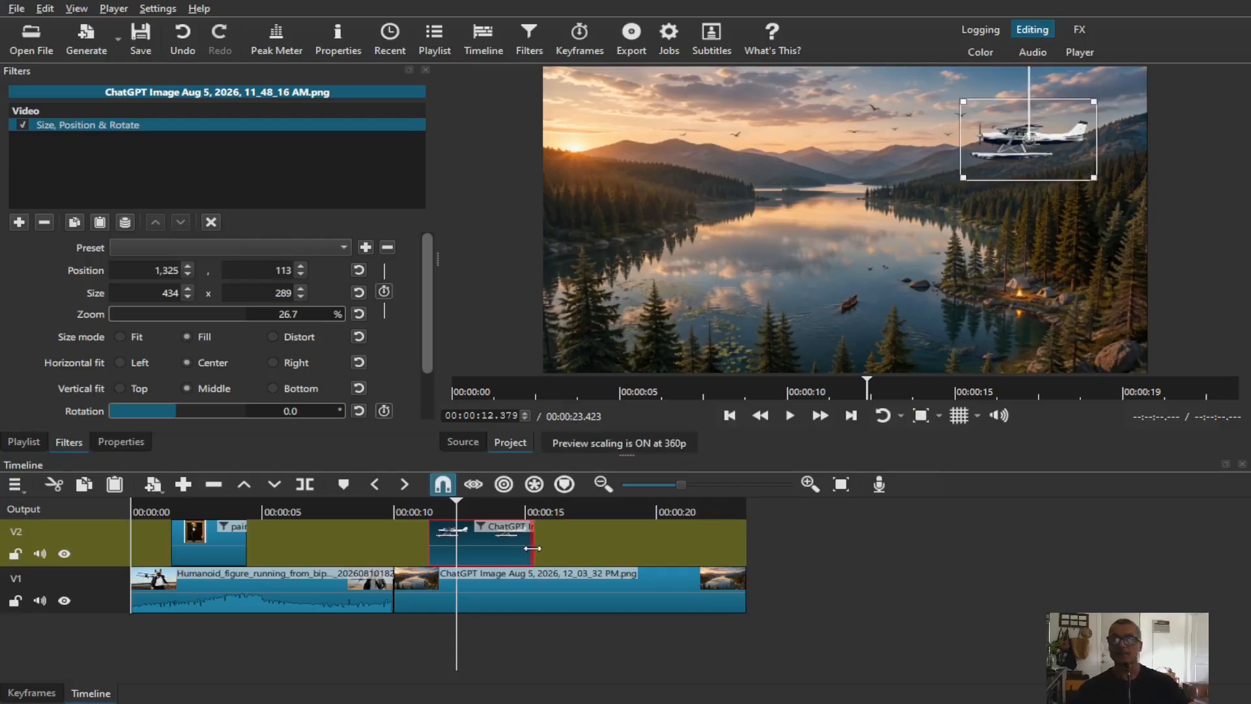
Step: Extend the floatplane clip to end at about 21.2 seconds and move the plane just outside the frame's right edge, at about 1953, 72
left_click_drag(534, 548, 699, 551)
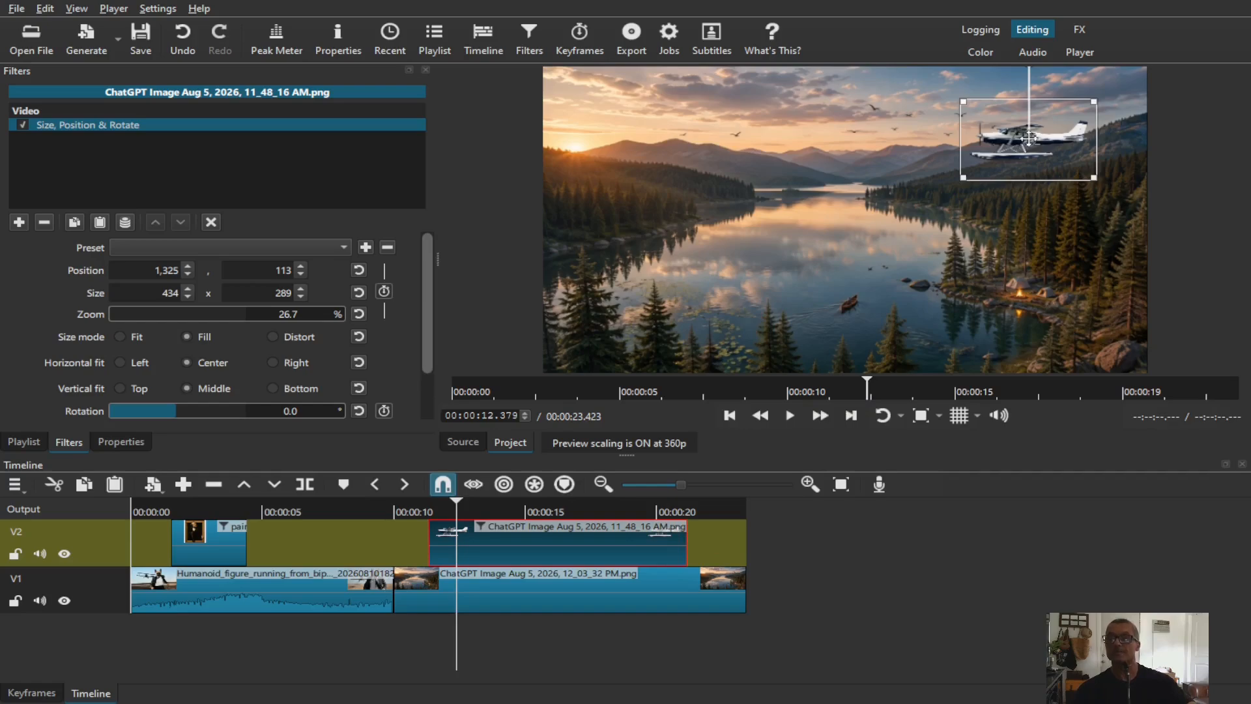
left_click_drag(1029, 139, 1233, 135)
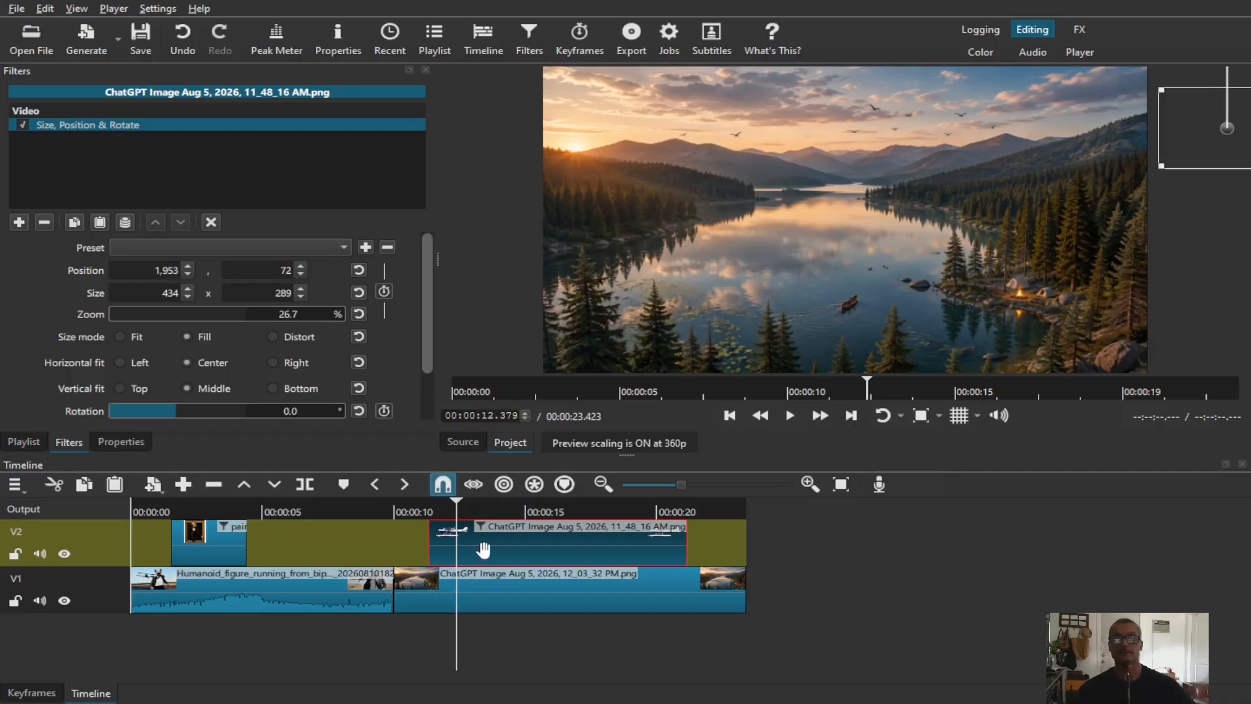
Step: Turn on Size & Position keyframes at the very start of the floatplane clip to record the plane's starting position
key("Up")
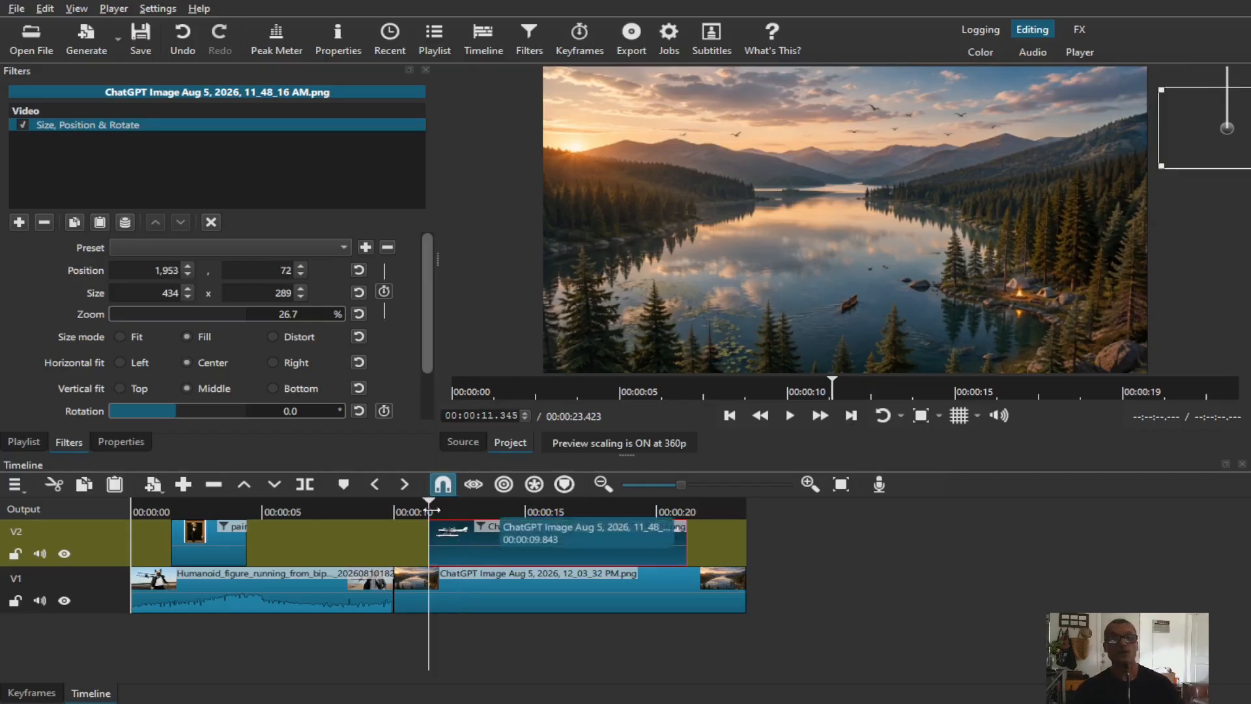
left_click(385, 291)
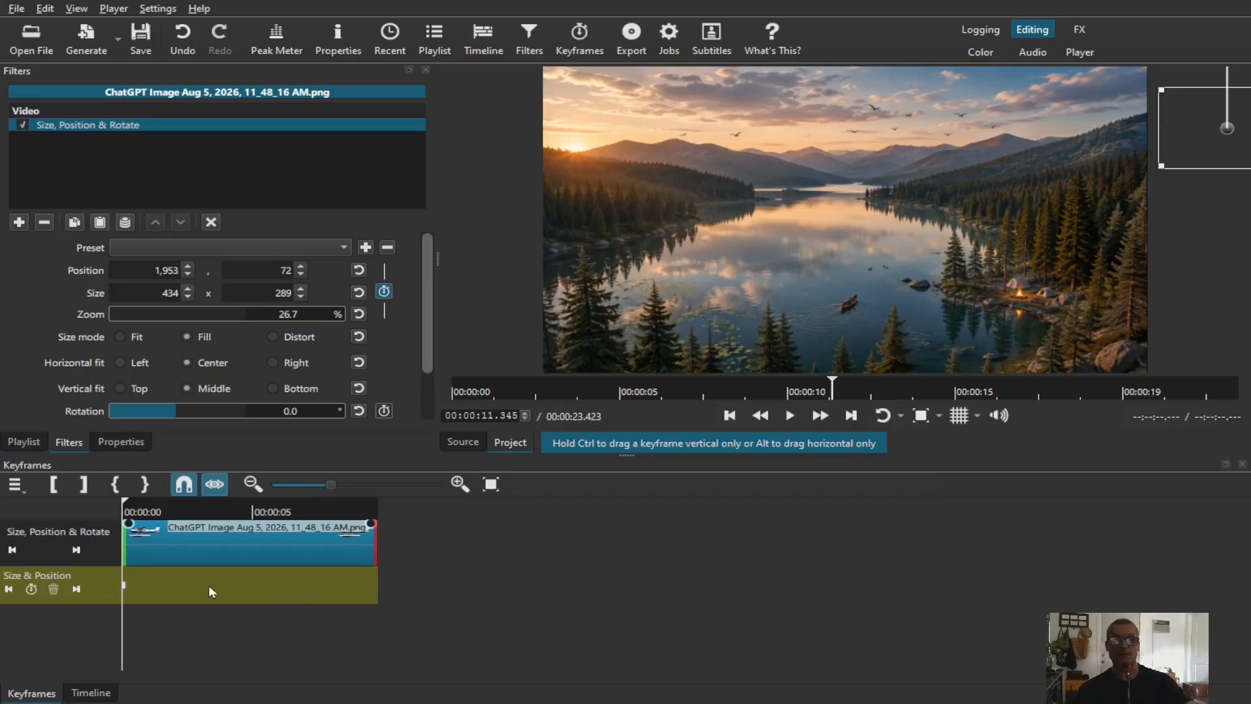
left_click_drag(332, 485, 352, 486)
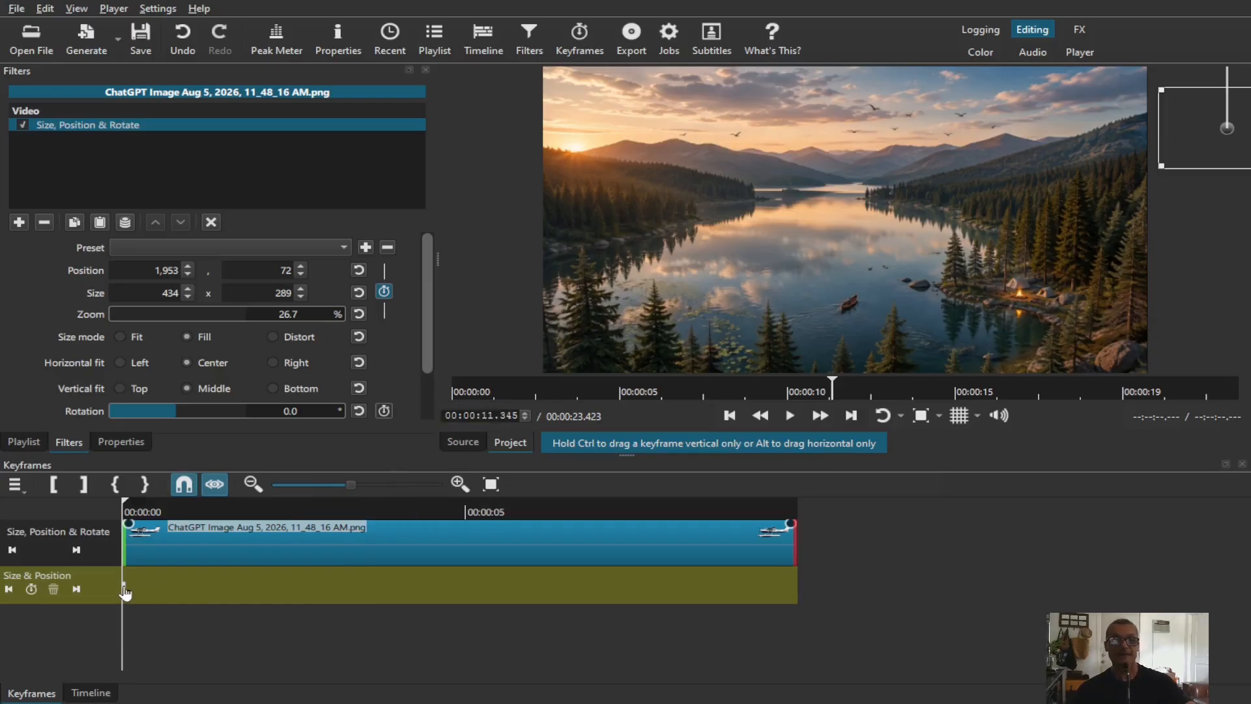
mouse_move(126, 592)
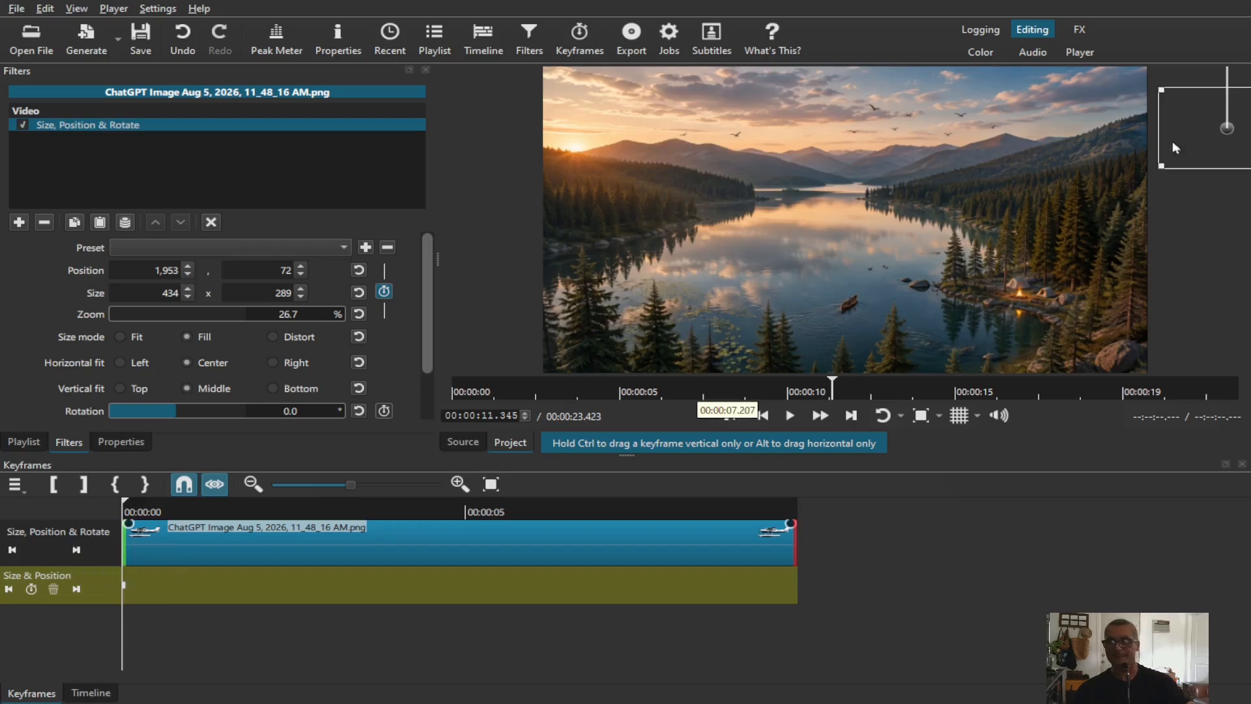
Step: At about 8.2 seconds into the clip, keyframe the floatplane outside the frame's left edge, at about -587, 39
left_click_drag(126, 509, 686, 518)
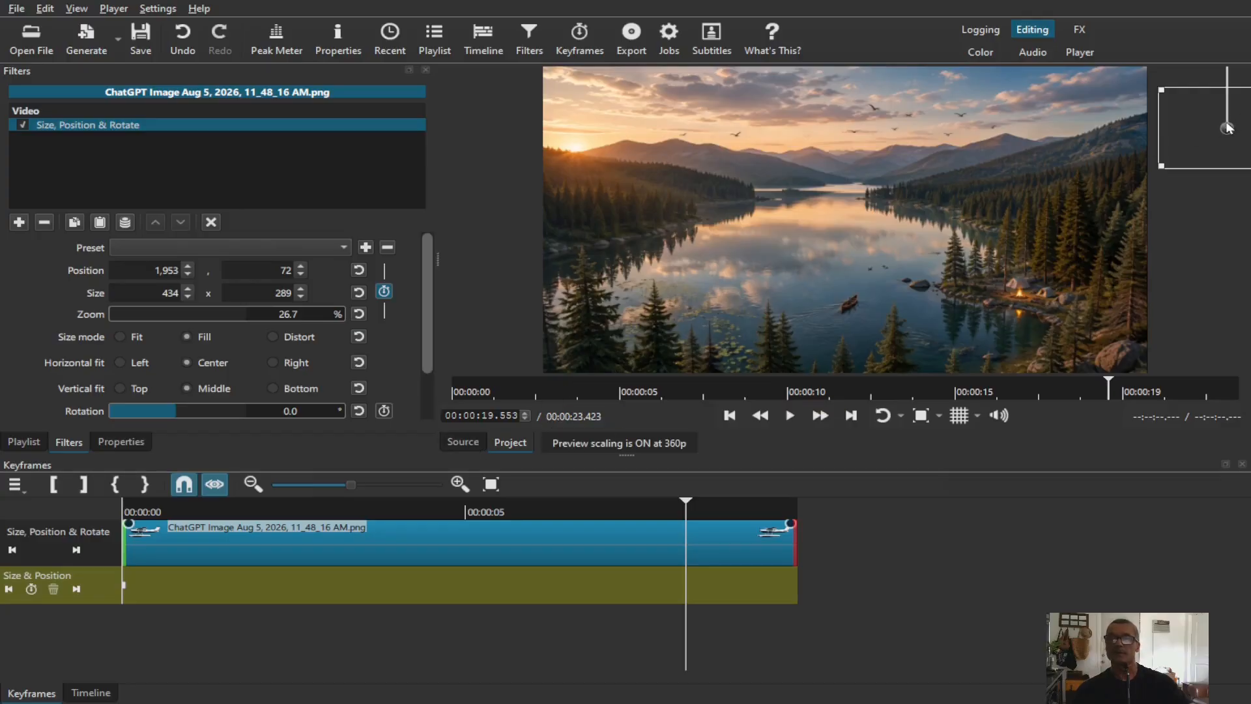
left_click_drag(1227, 128, 1197, 135)
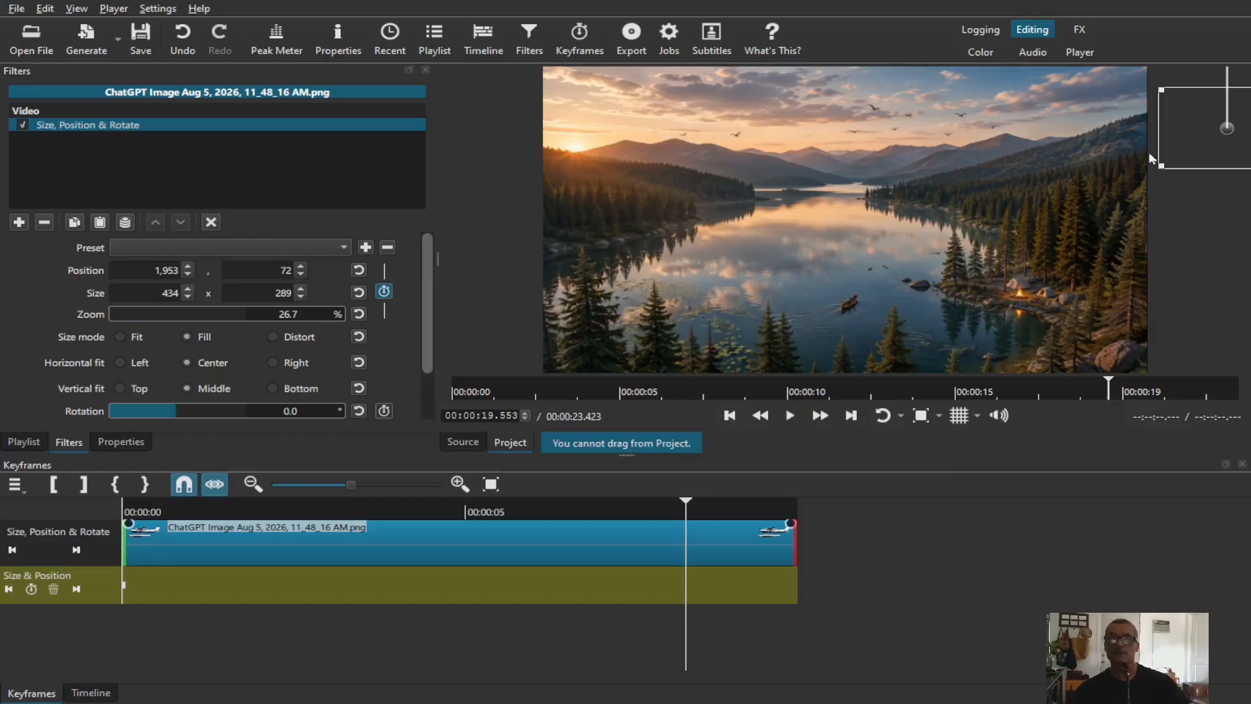
left_click(472, 443)
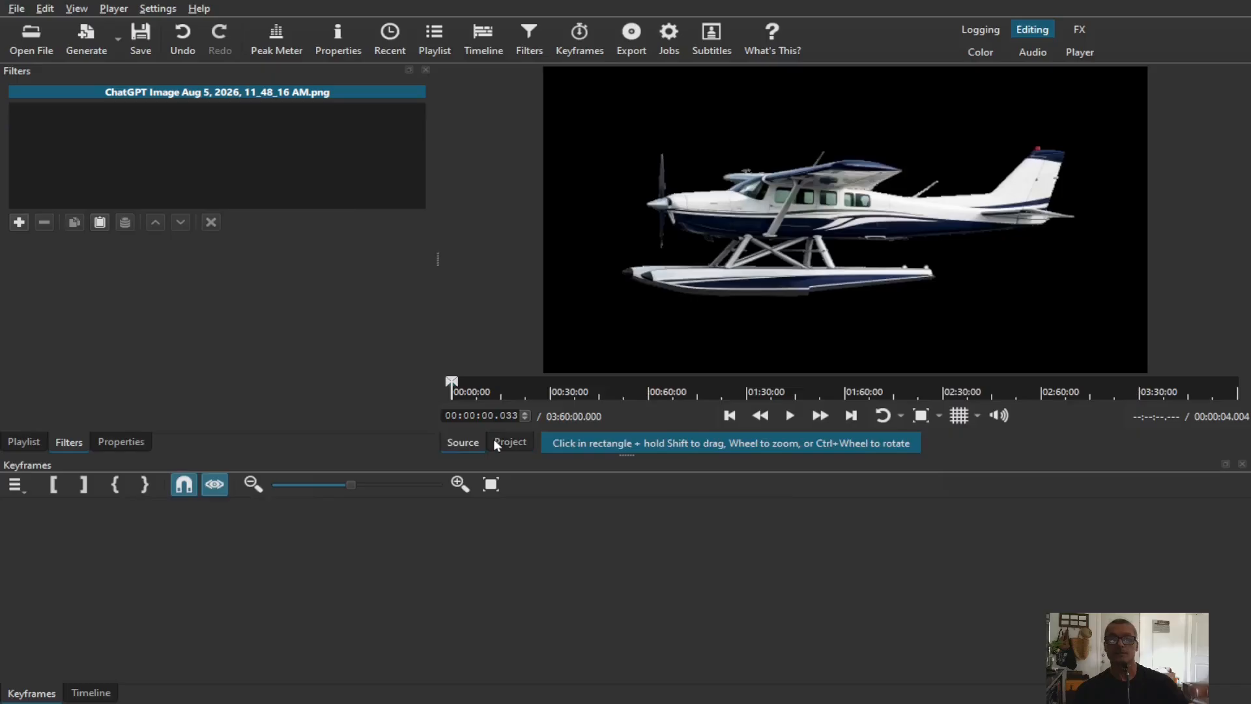
left_click(499, 443)
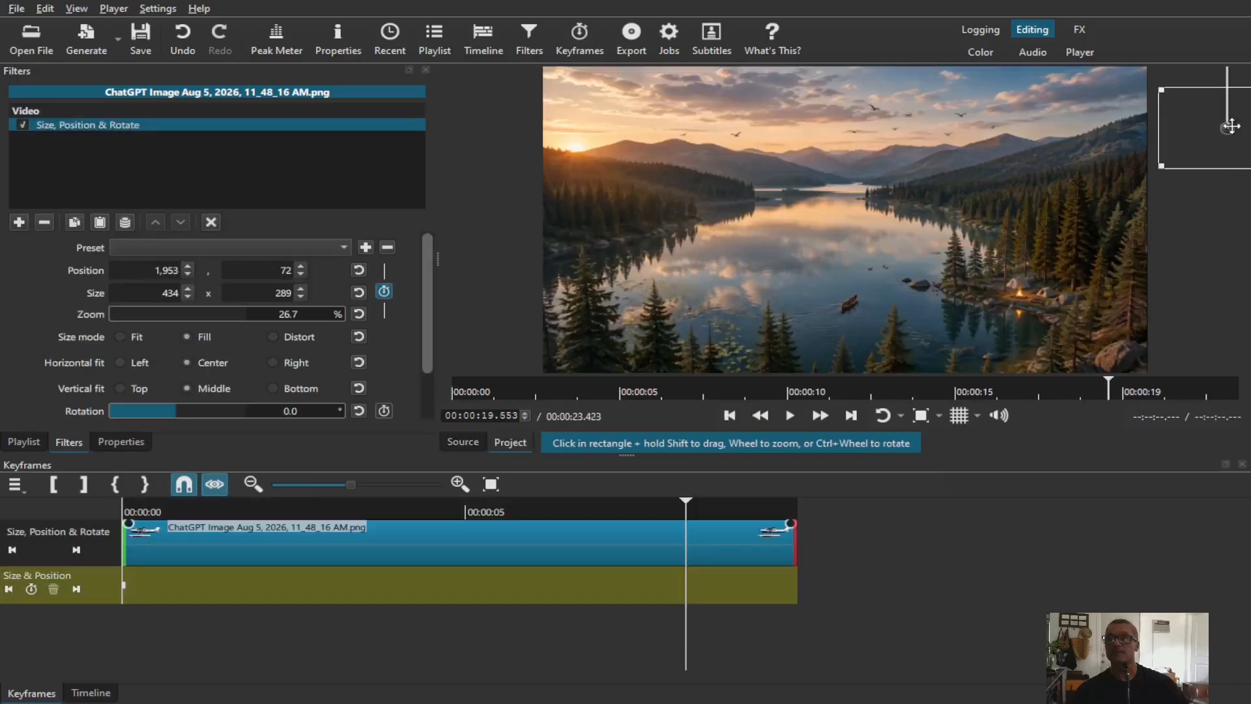
left_click(1228, 127)
mouse_move(1226, 127)
left_mouse_down()
mouse_move(1187, 128)
mouse_move(1216, 122)
left_mouse_up()
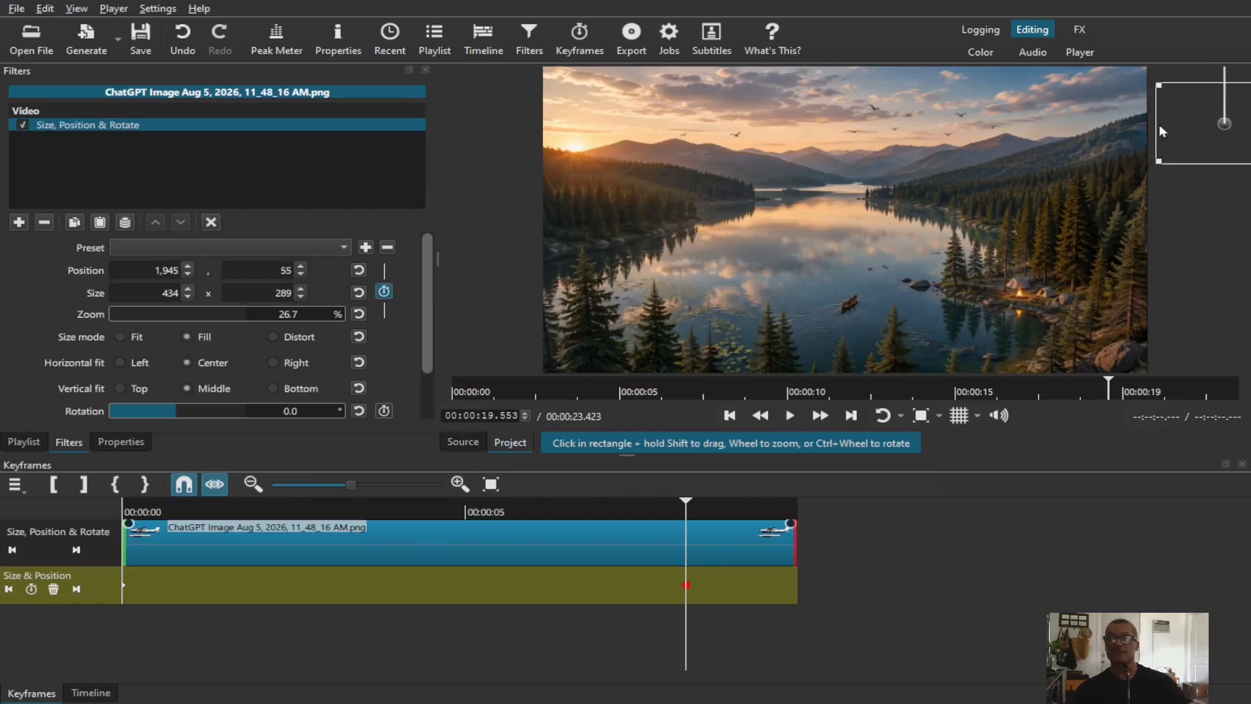
left_click(939, 416)
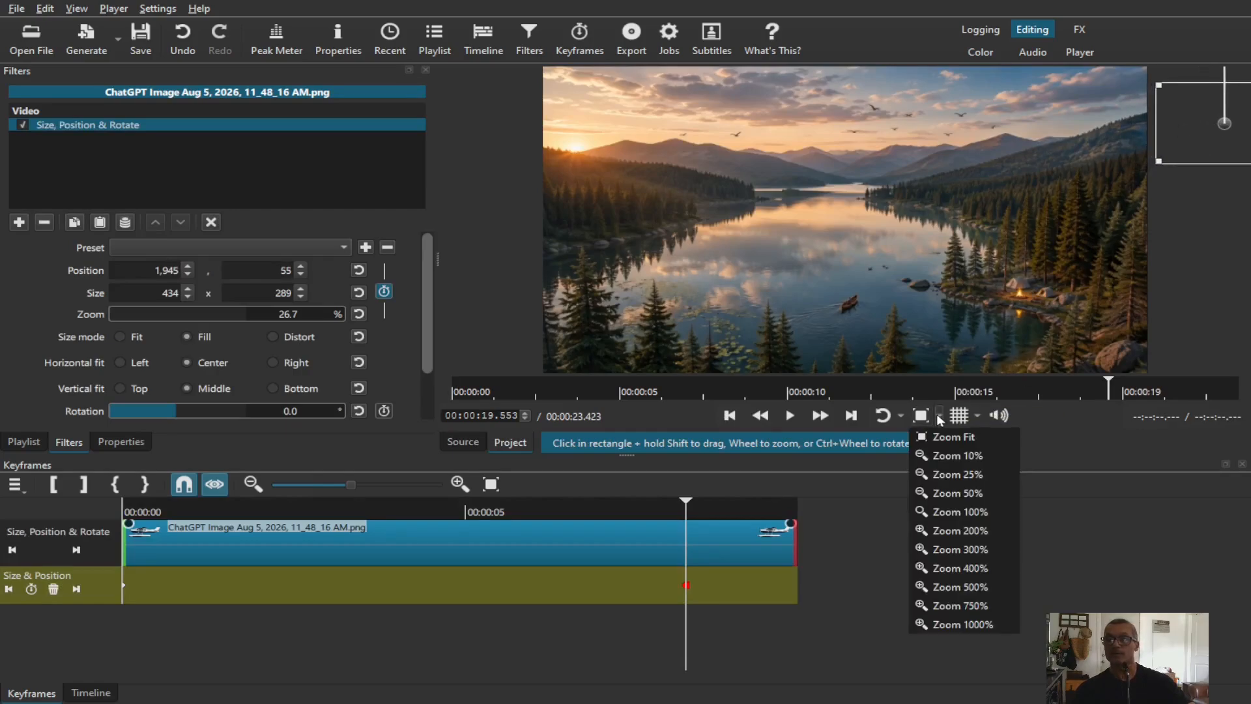
left_click(964, 476)
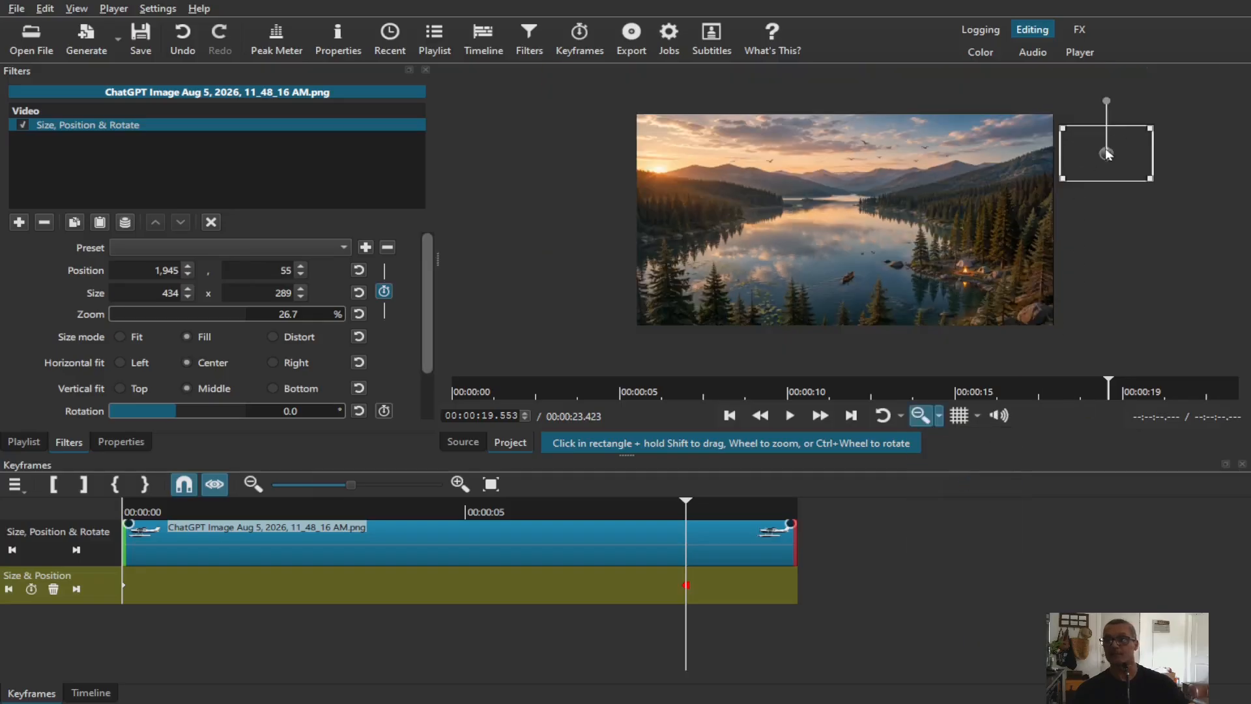
left_click_drag(1104, 154, 531, 158)
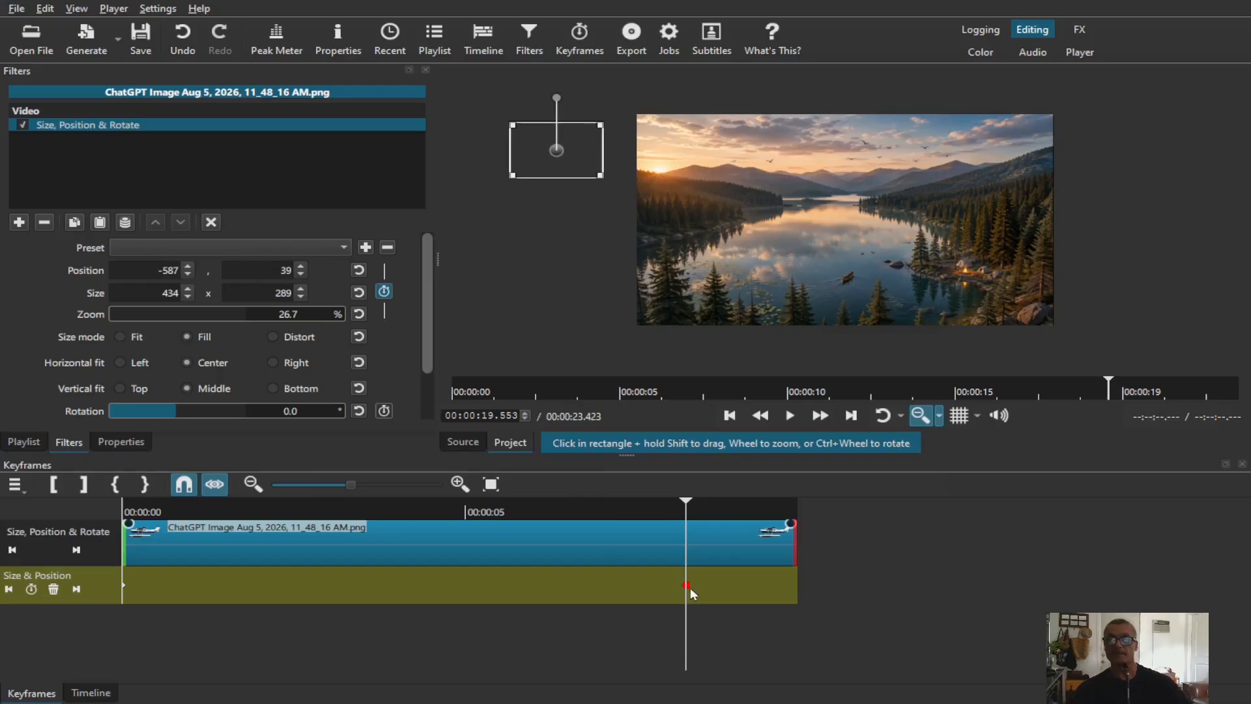
mouse_move(689, 594)
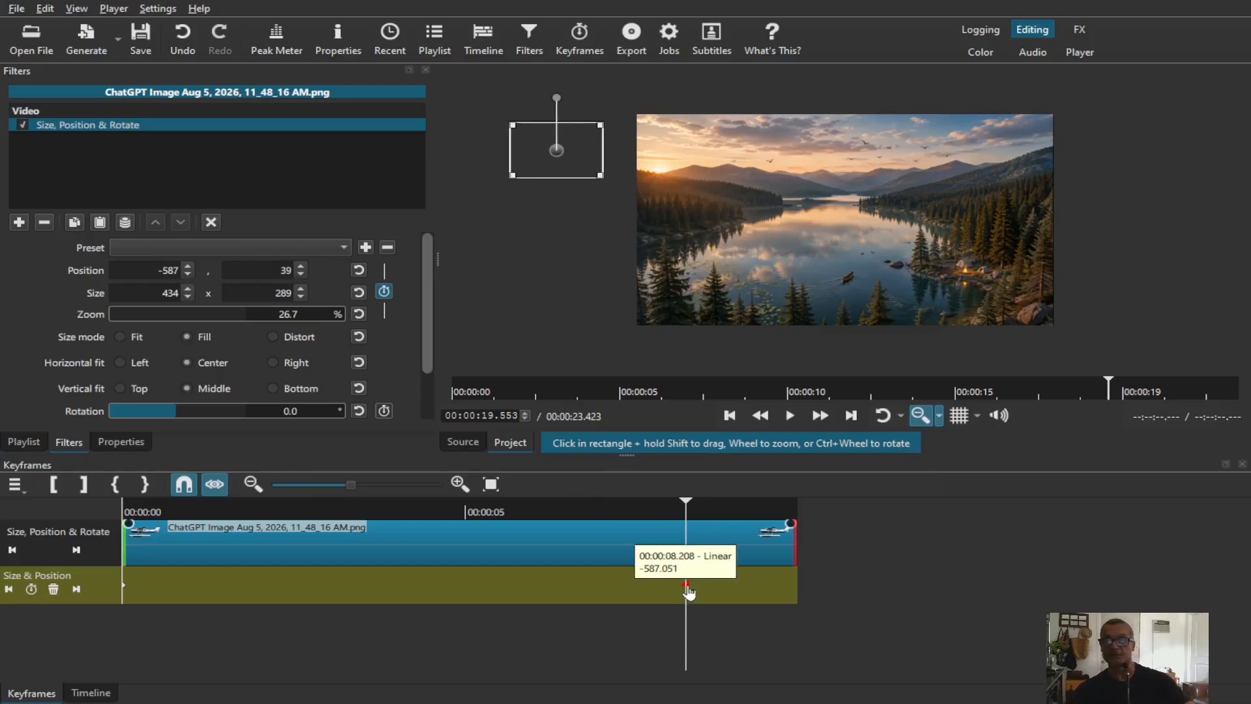
Step: Fit the preview to the window and play the timeline from about 10.3 seconds to check the floatplane's flight across the lake
left_click(76, 694)
left_click_drag(412, 510, 402, 510)
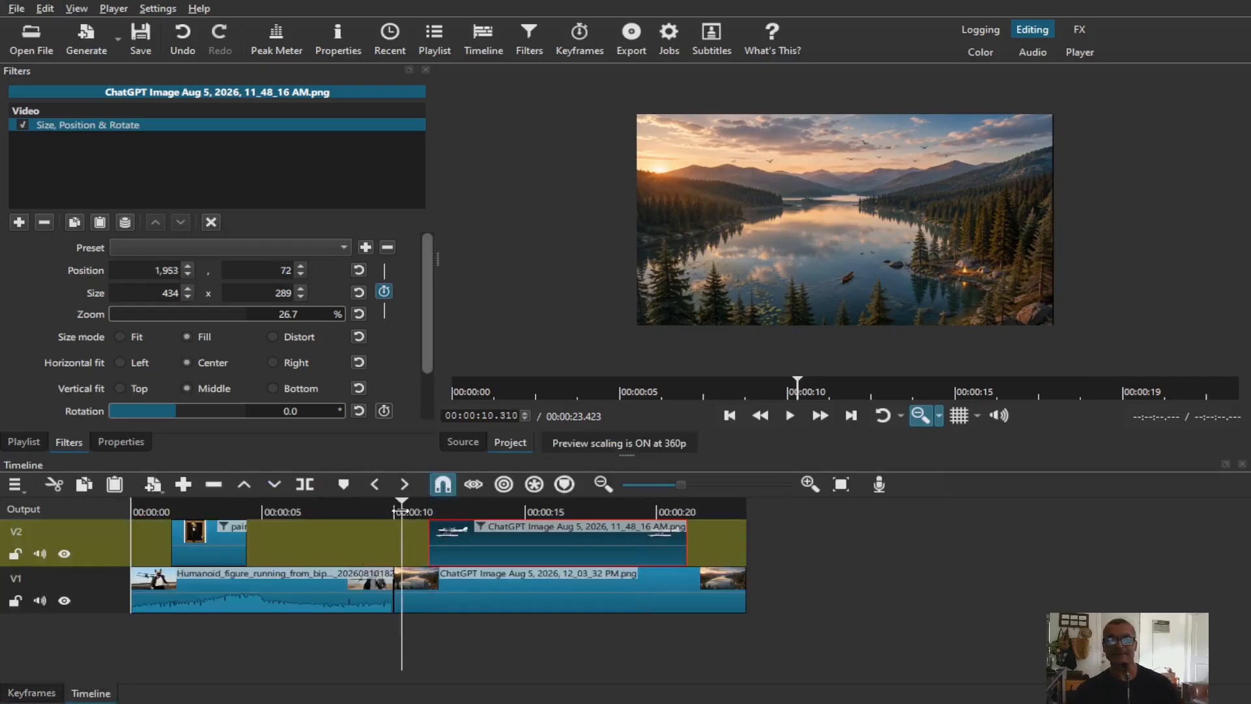
left_click(921, 417)
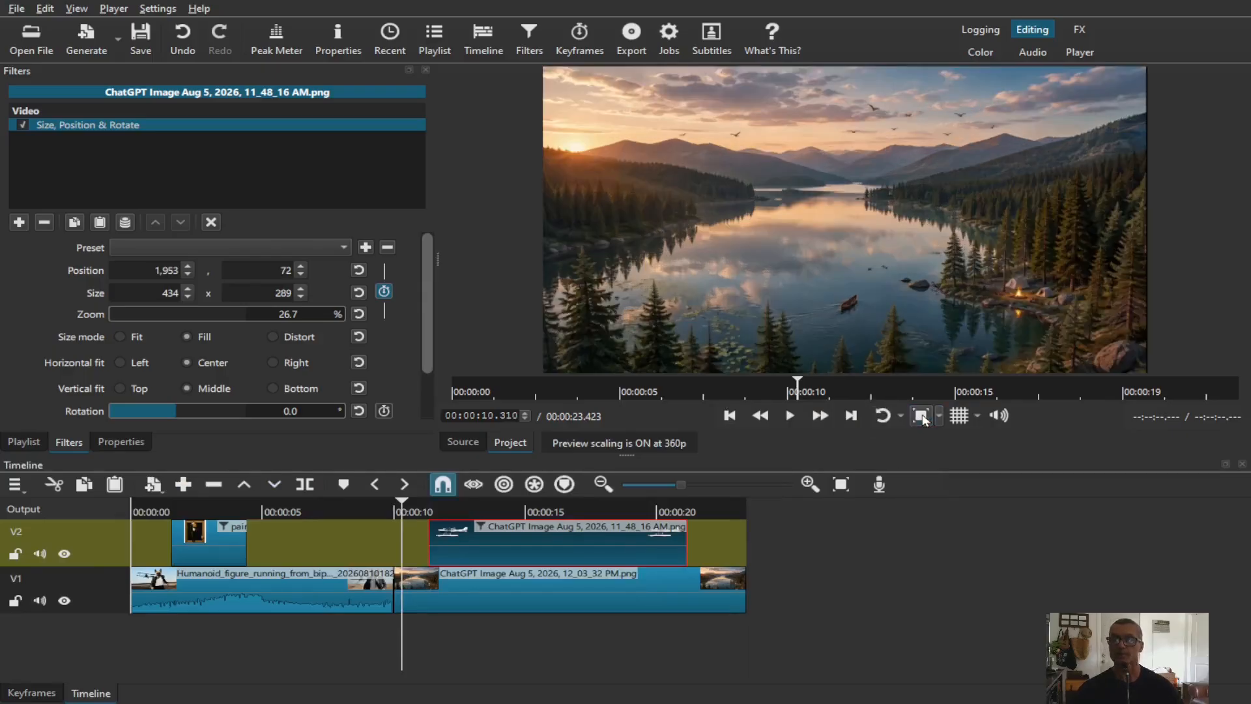
left_click(109, 562)
key("space")
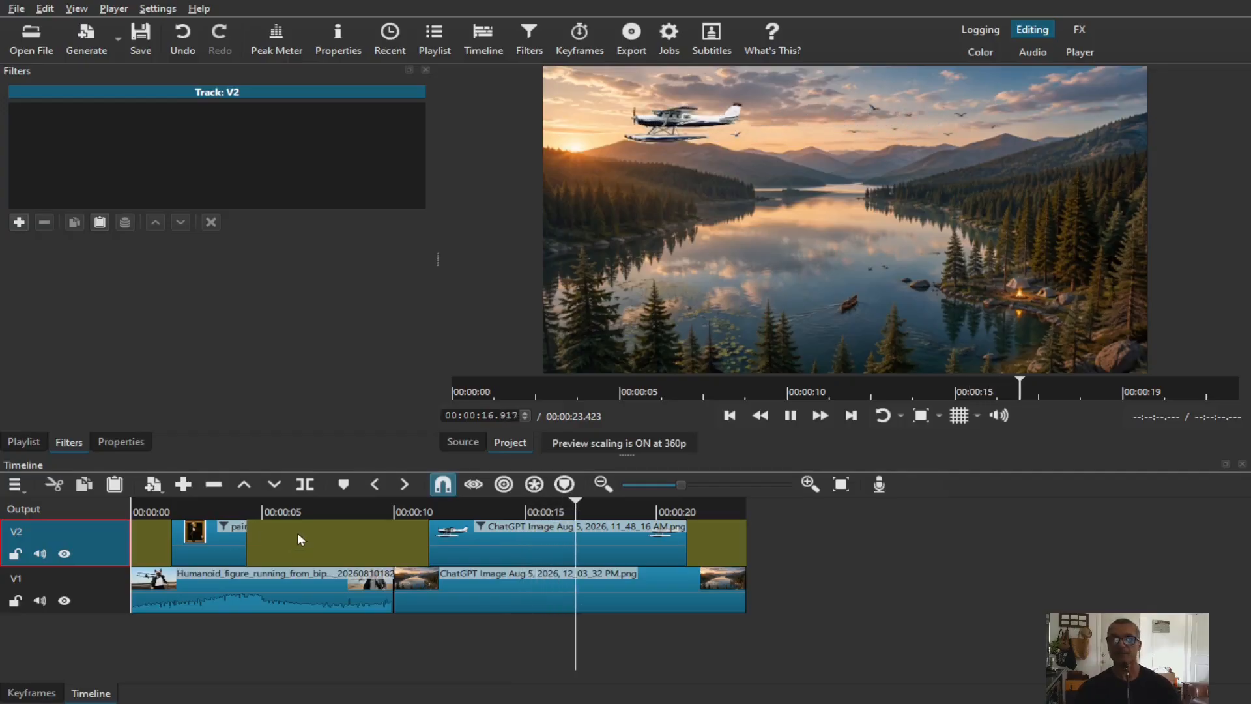
left_click(505, 546)
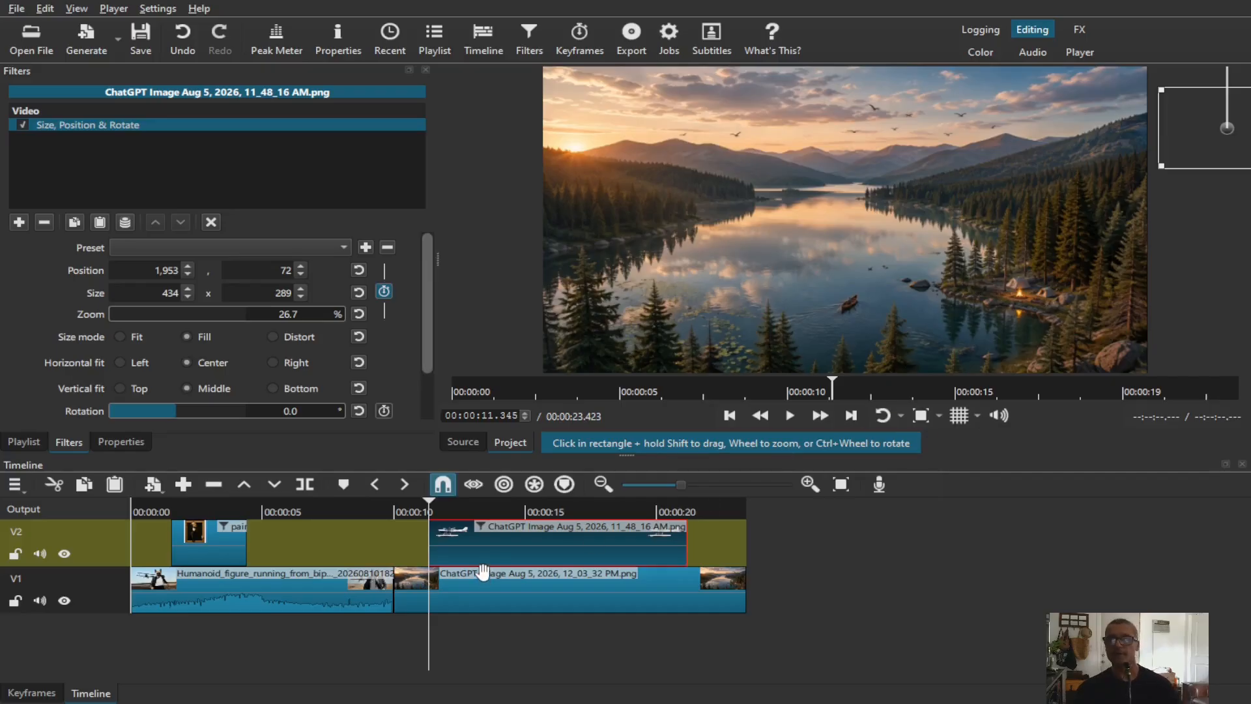
Step: Add an audio track to the timeline
right_click(115, 598)
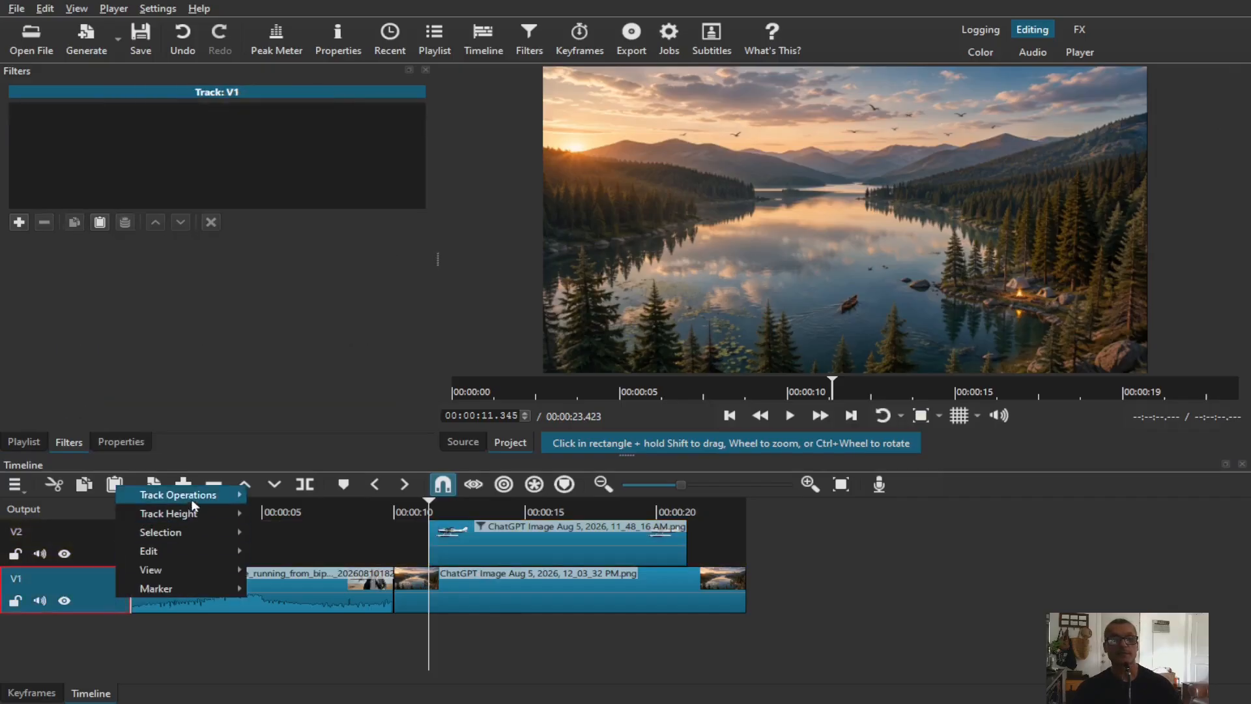
mouse_move(237, 497)
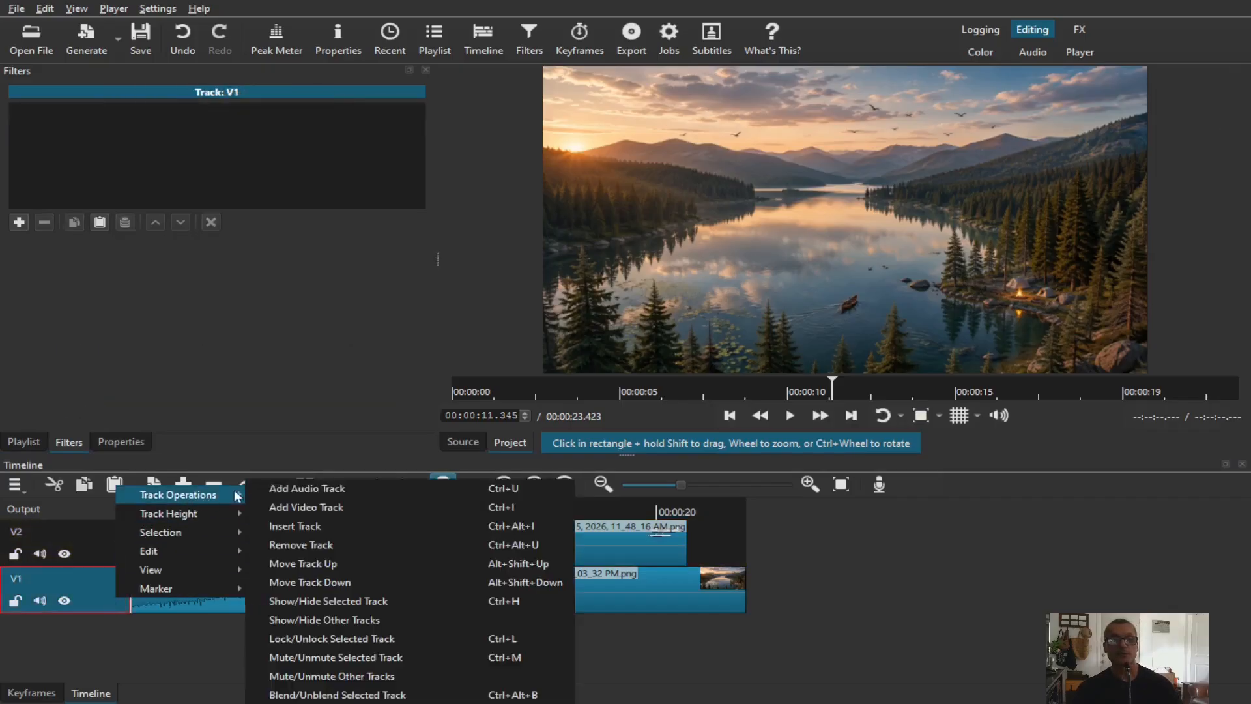
left_click(322, 490)
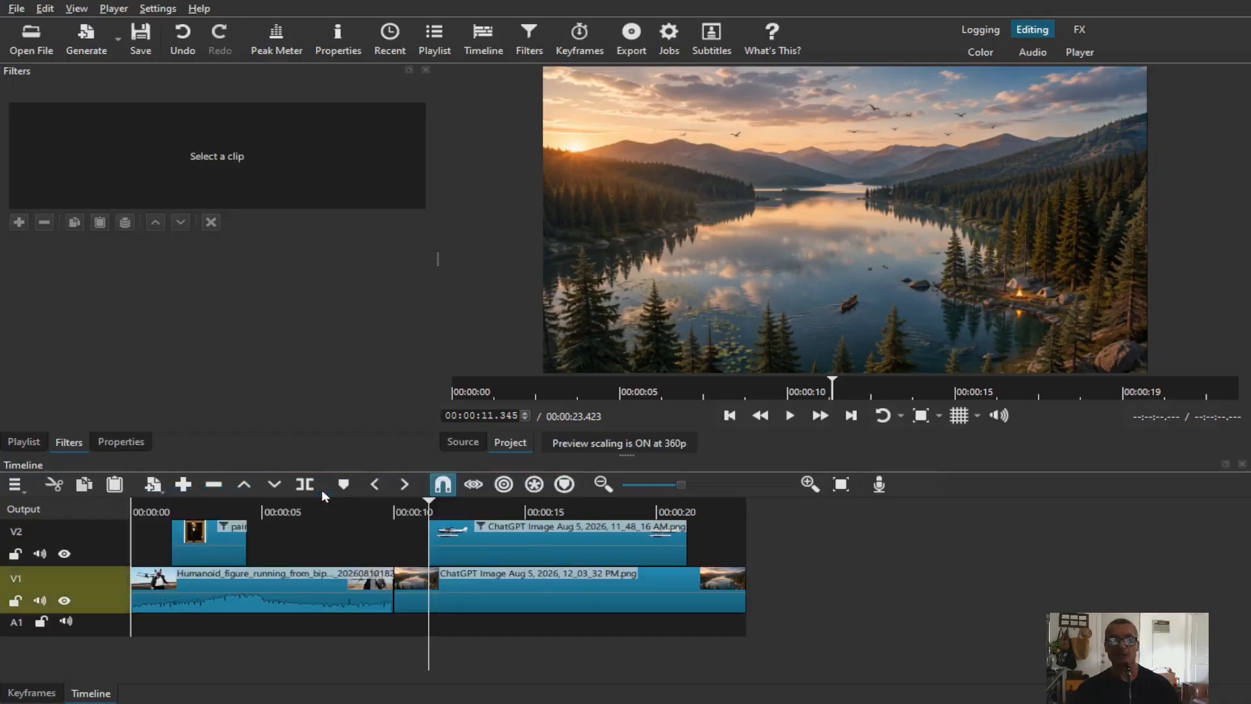
Step: Place the float_plane MP3 from the playlist on track A1, starting at about 10.5 seconds, shortly before the floatplane clip
left_click(26, 443)
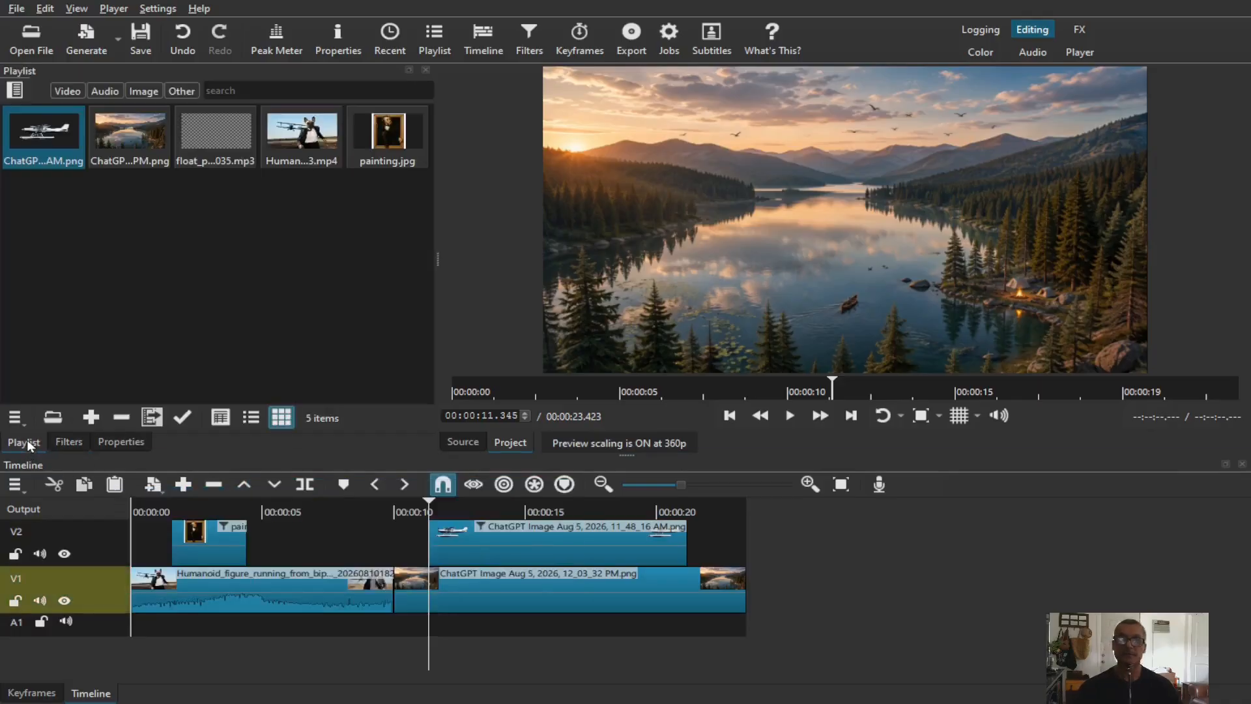
left_click(216, 132)
left_click_drag(217, 133, 269, 273)
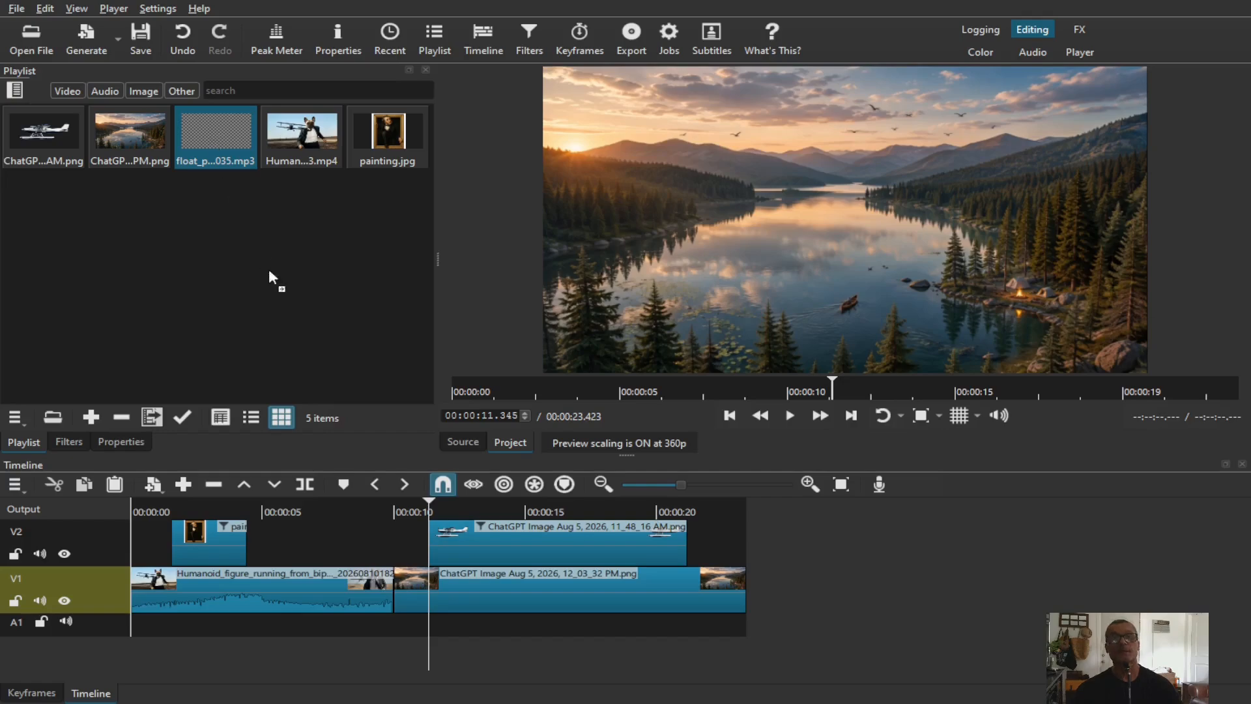
left_click_drag(382, 543, 408, 631)
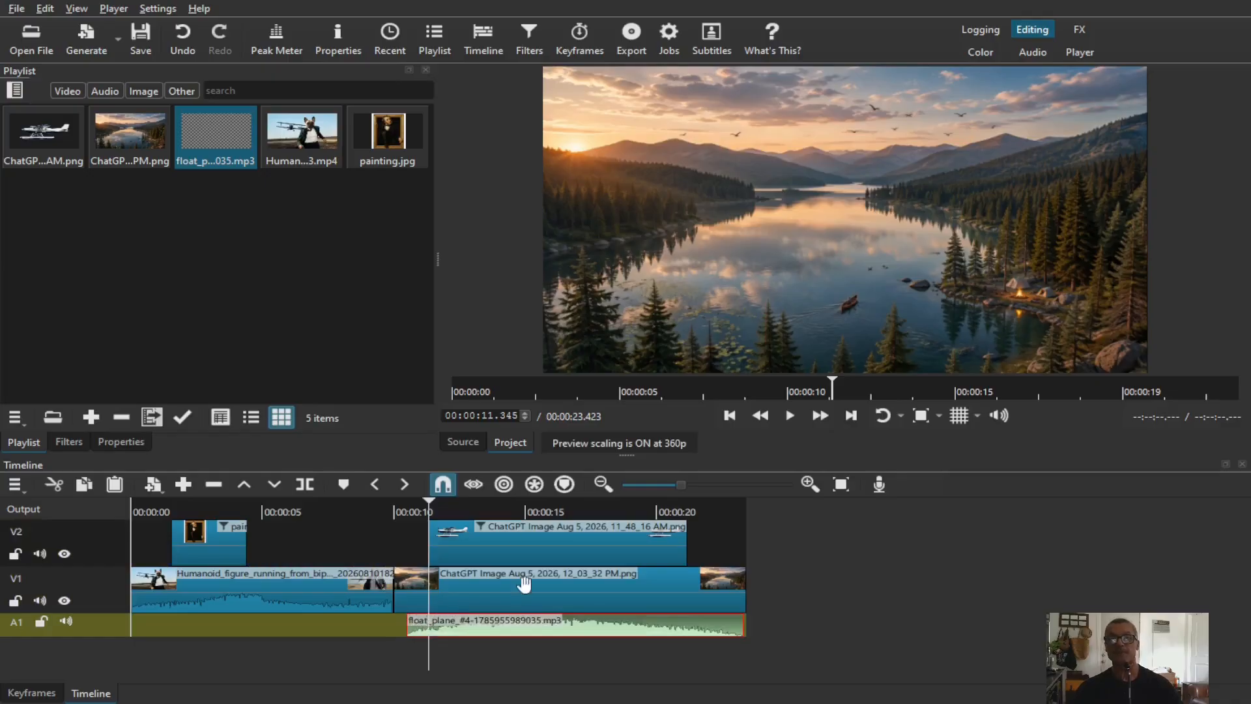
Step: Play the project from about 9.5 seconds in the Player layout, and return to the Editing layout with playback stopped
left_click(380, 508)
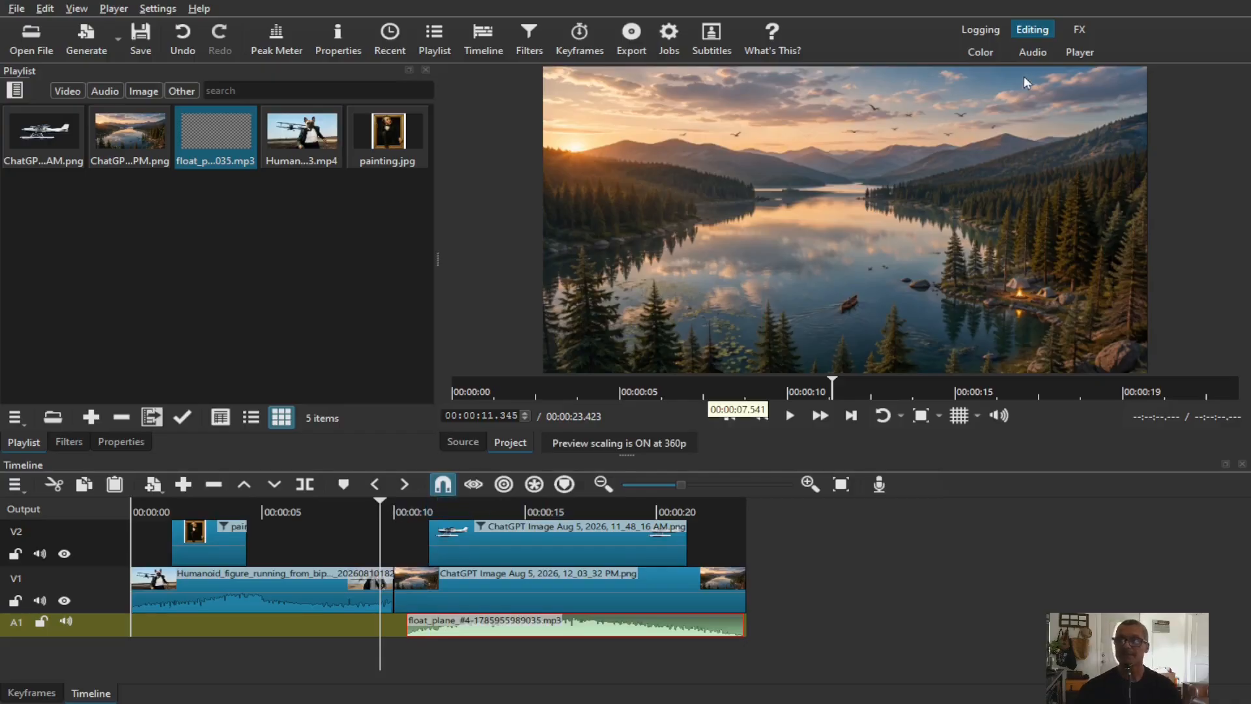
left_click(1074, 54)
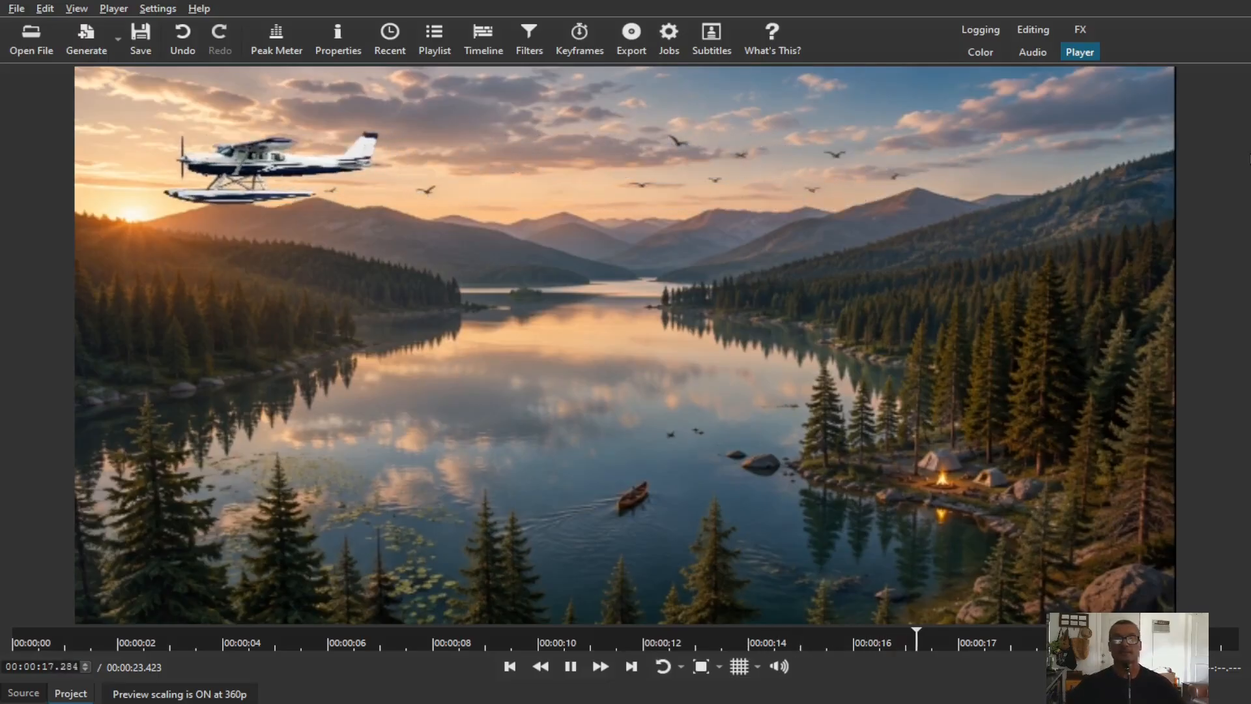
left_click(1023, 28)
left_click(790, 416)
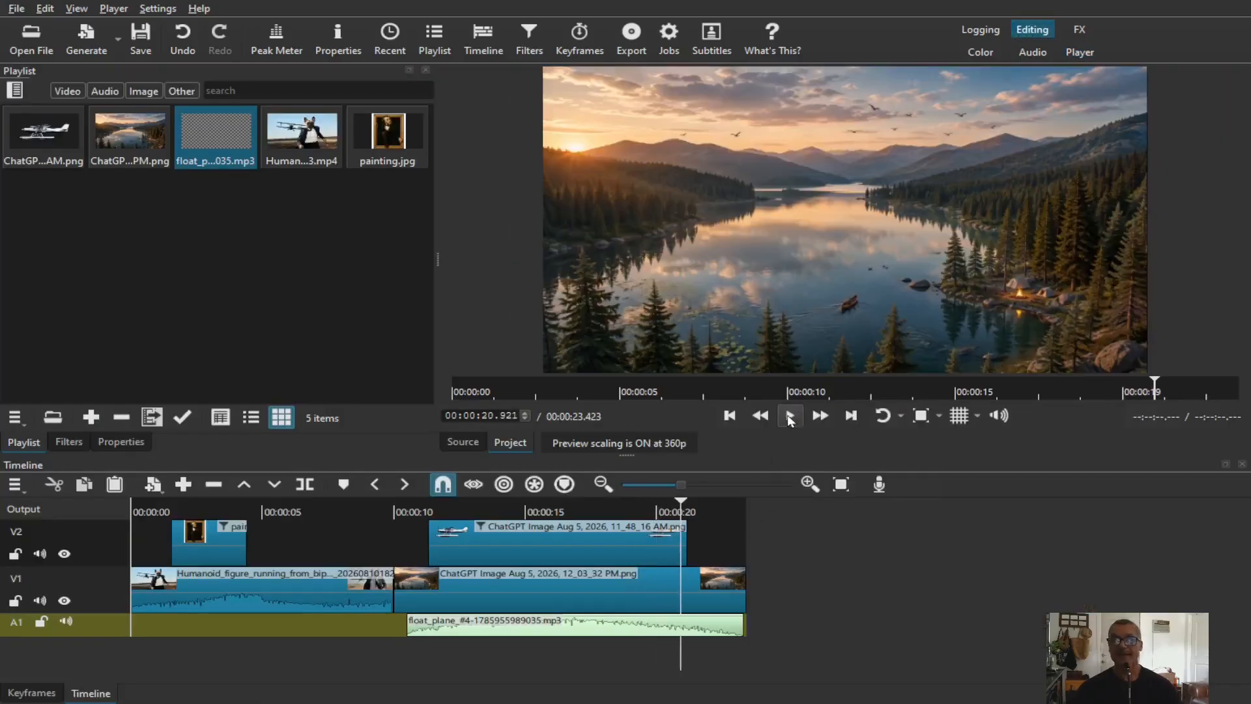